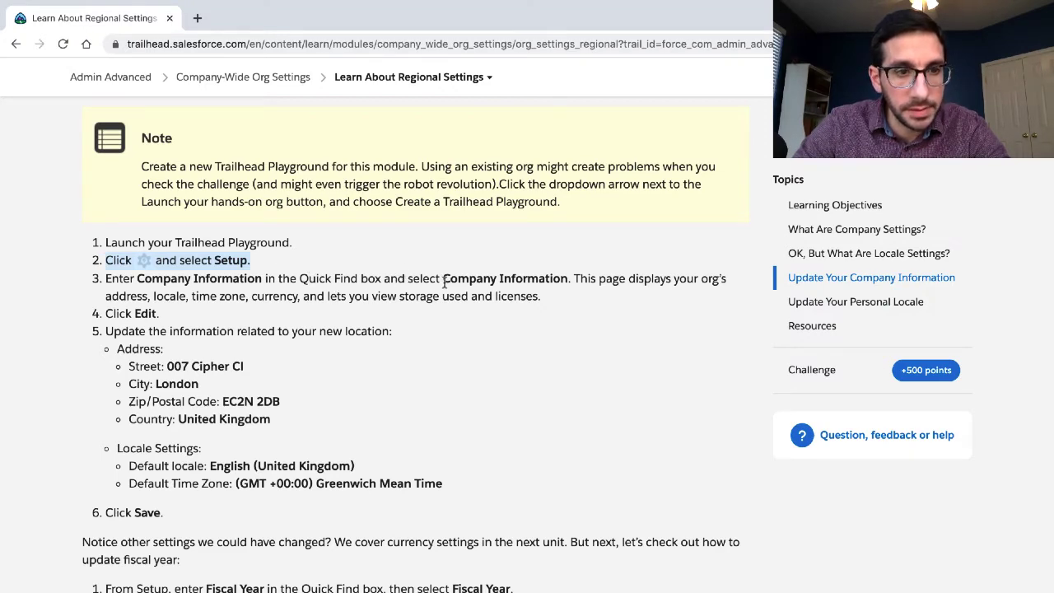
- Find Company Information through a Quick Find search for 'company' and open its edit form
scroll(444, 282, down, 1)
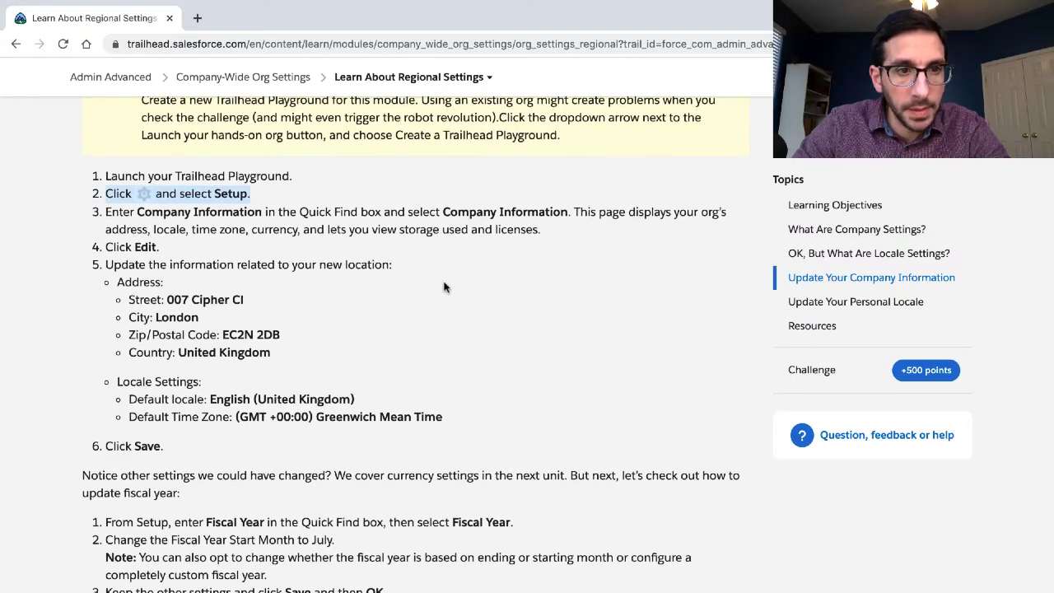
key(alt+Tab)
click(128, 177)
text(company)
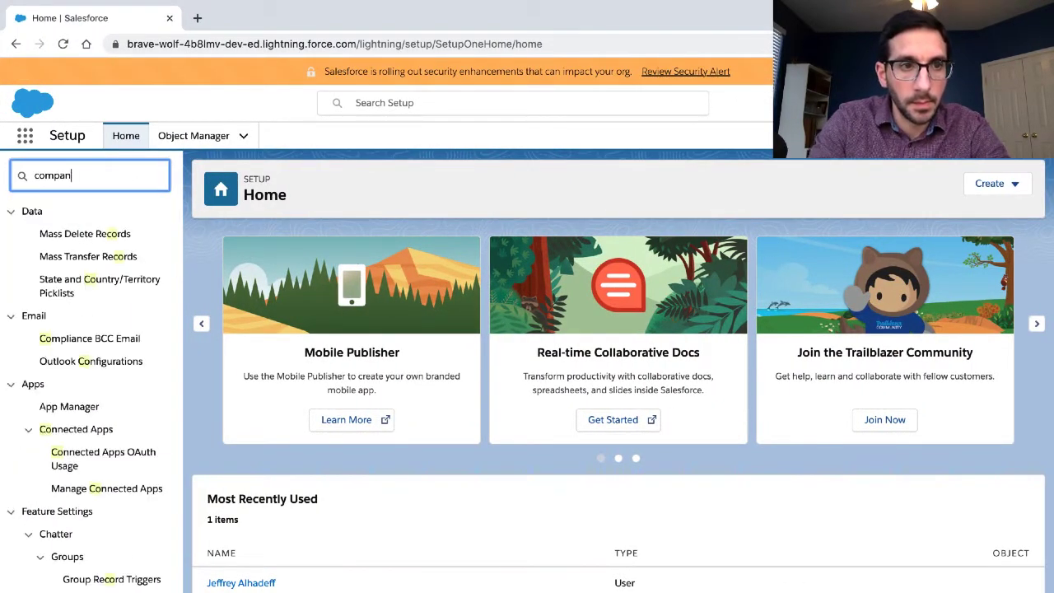
click(83, 320)
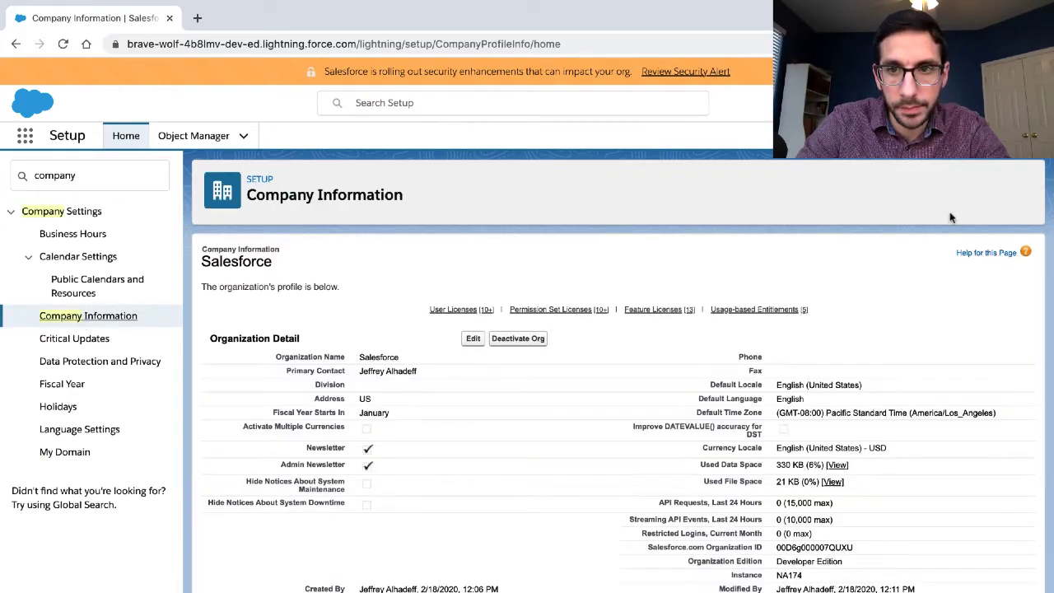
click(472, 339)
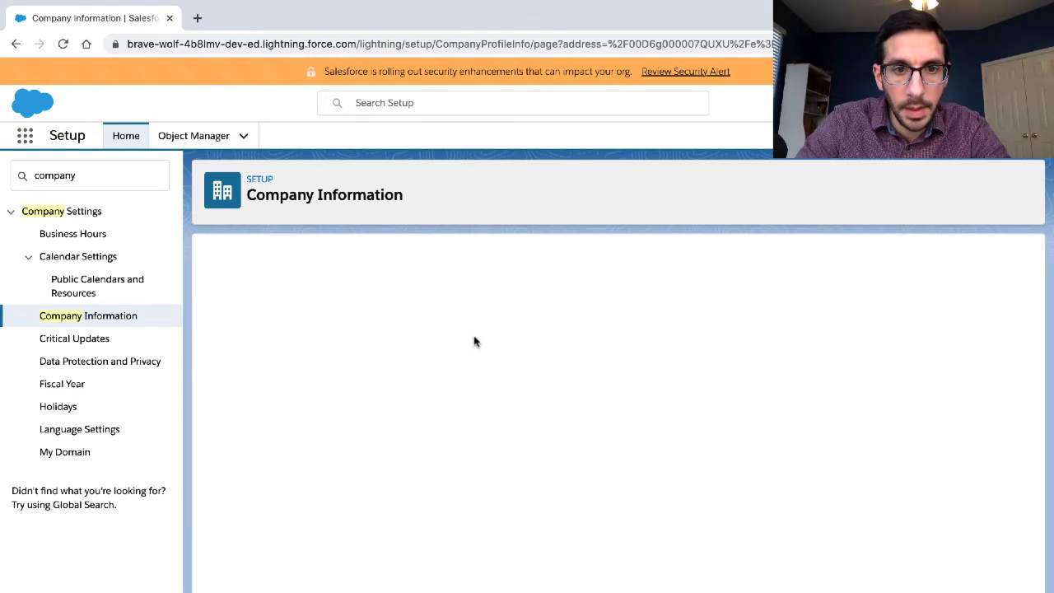
- Copy the street value '007 Cipher Cl' from the lesson
scroll(473, 337, down, 2)
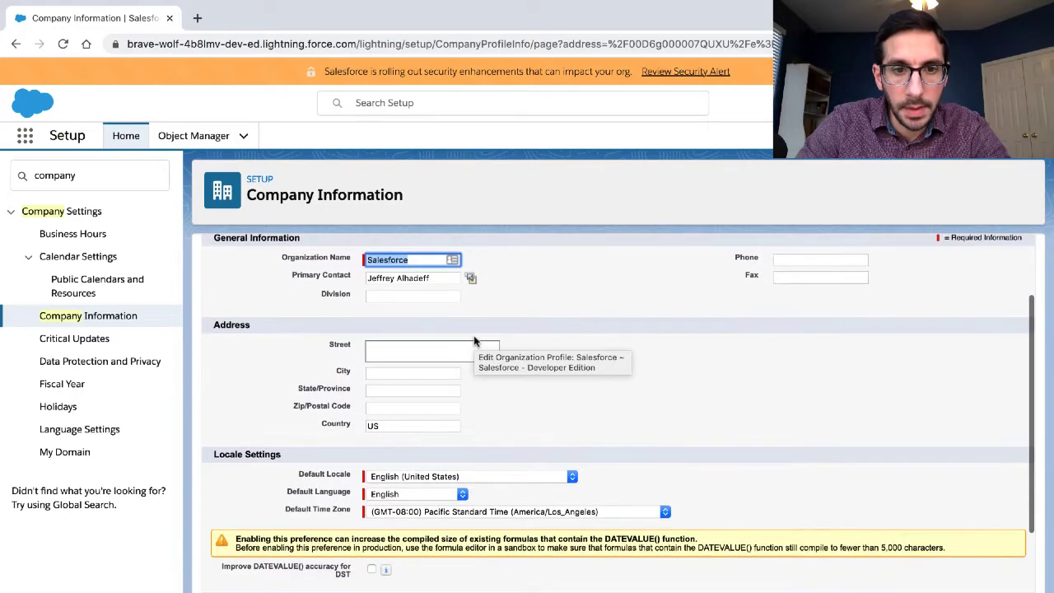
key(ctrl+Left)
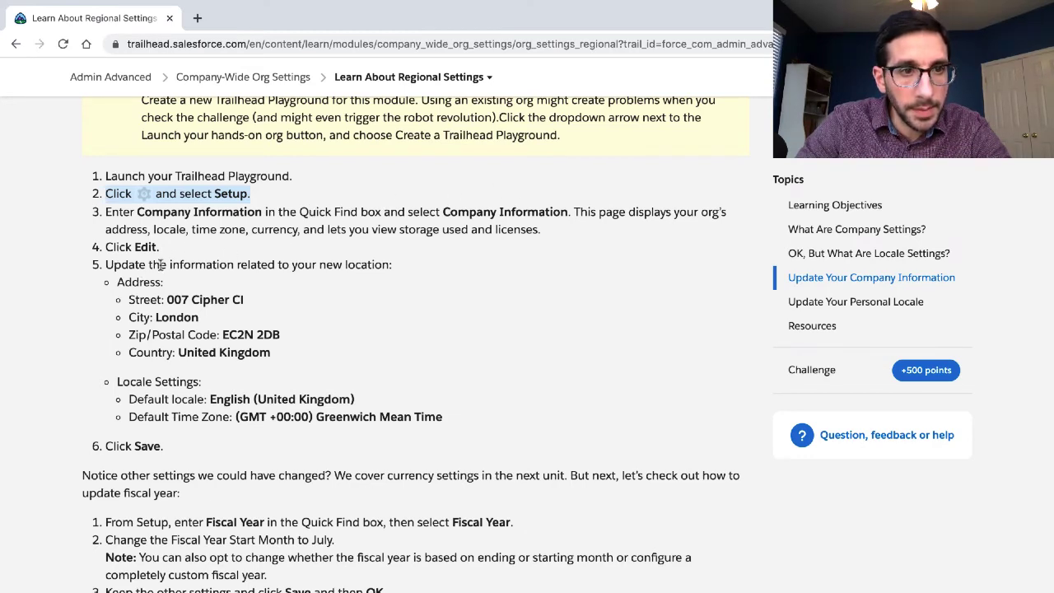
scroll(223, 282, down, 1)
drag(245, 223, 173, 216)
key(ctrl+c)
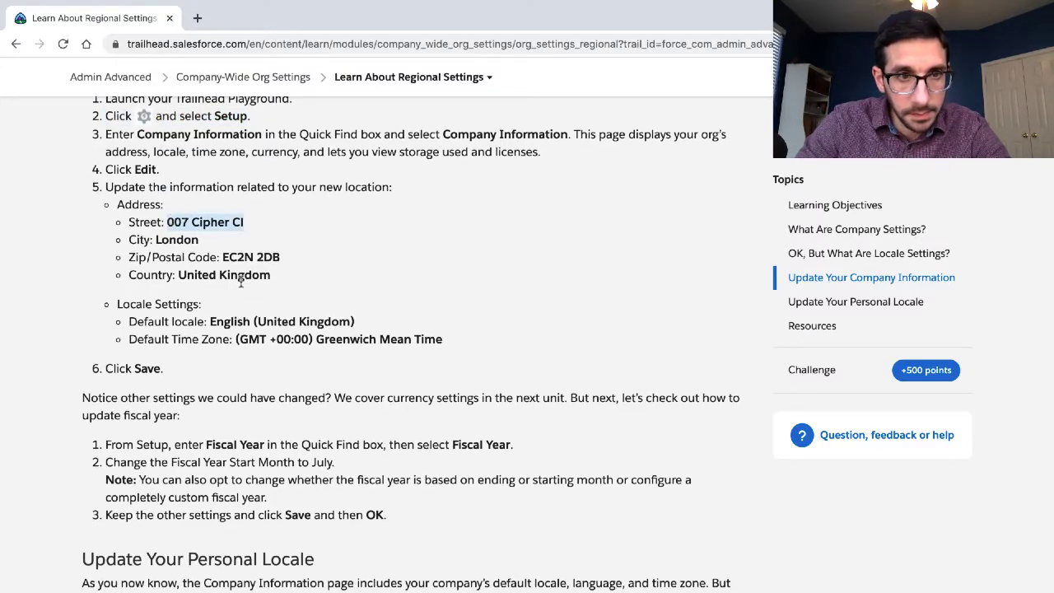
key(ctrl+Right)
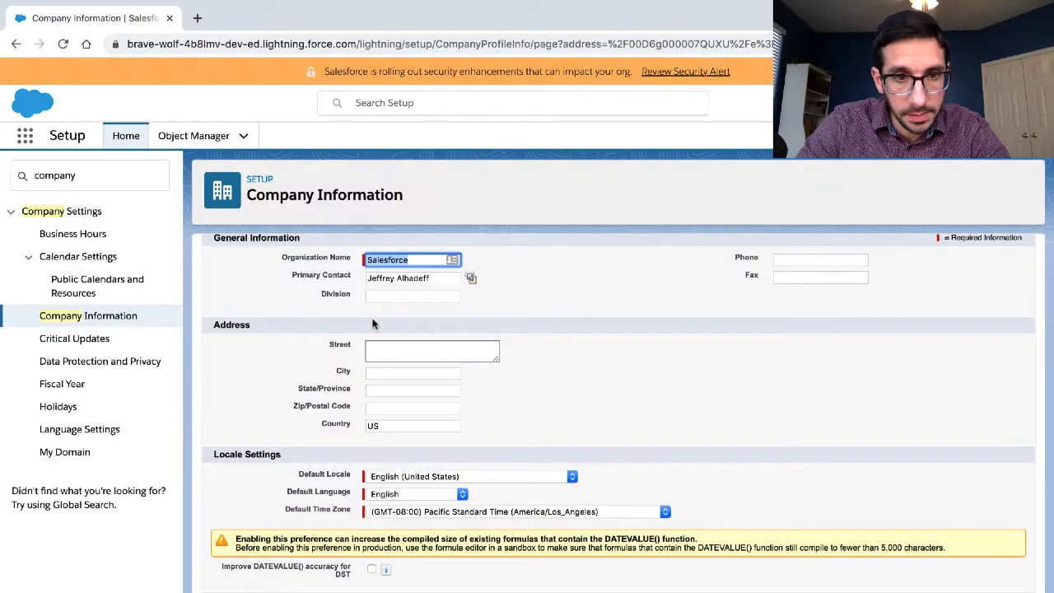
- Fill in 007 Cipher Cl as the Street and London as the City
click(383, 348)
key(ctrl+v)
click(310, 375)
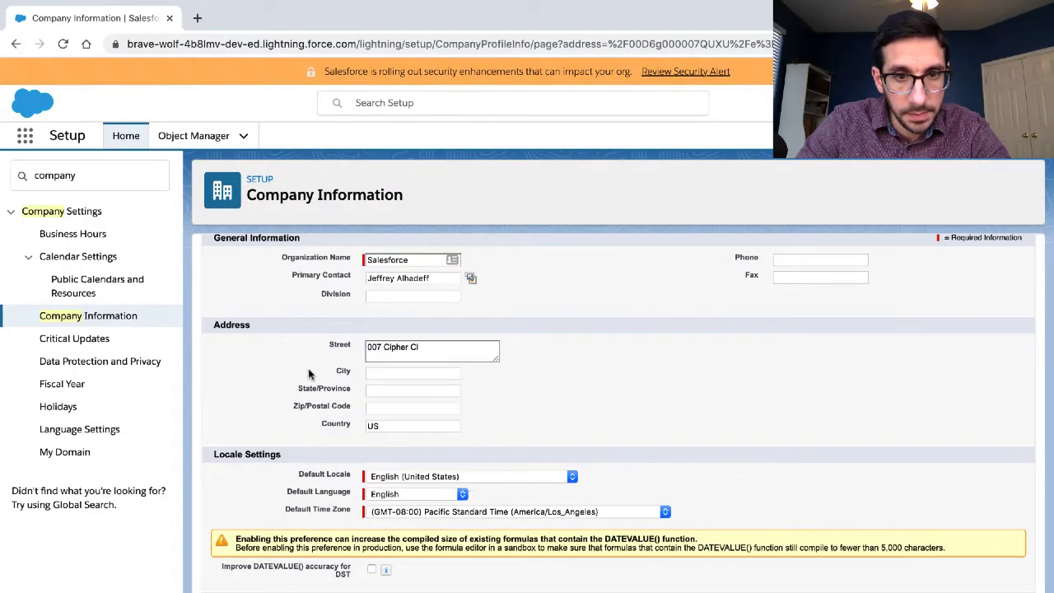
key(ctrl+Left)
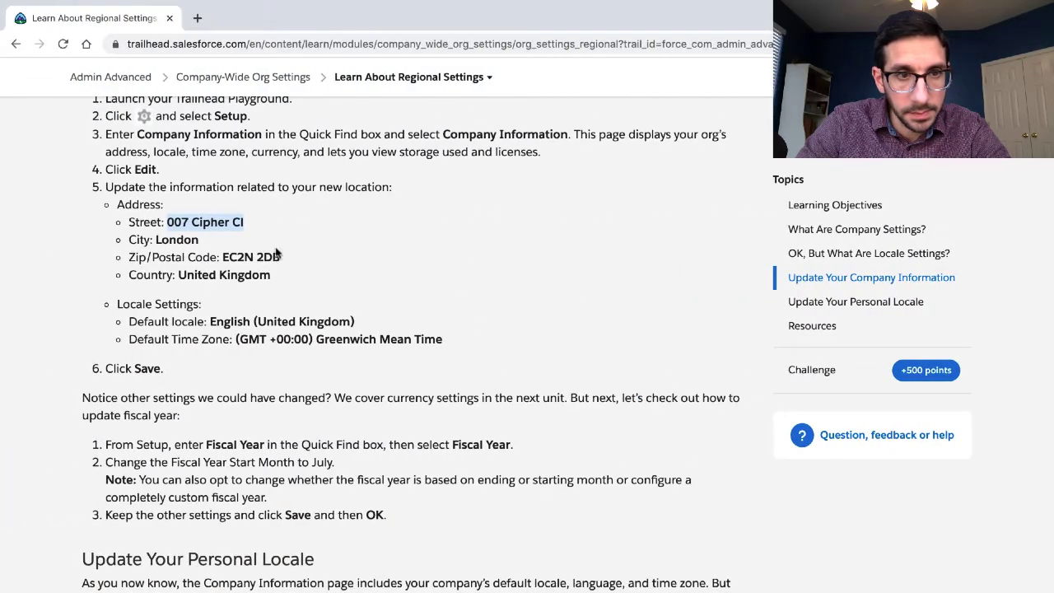
double_click(178, 239)
key(ctrl+c)
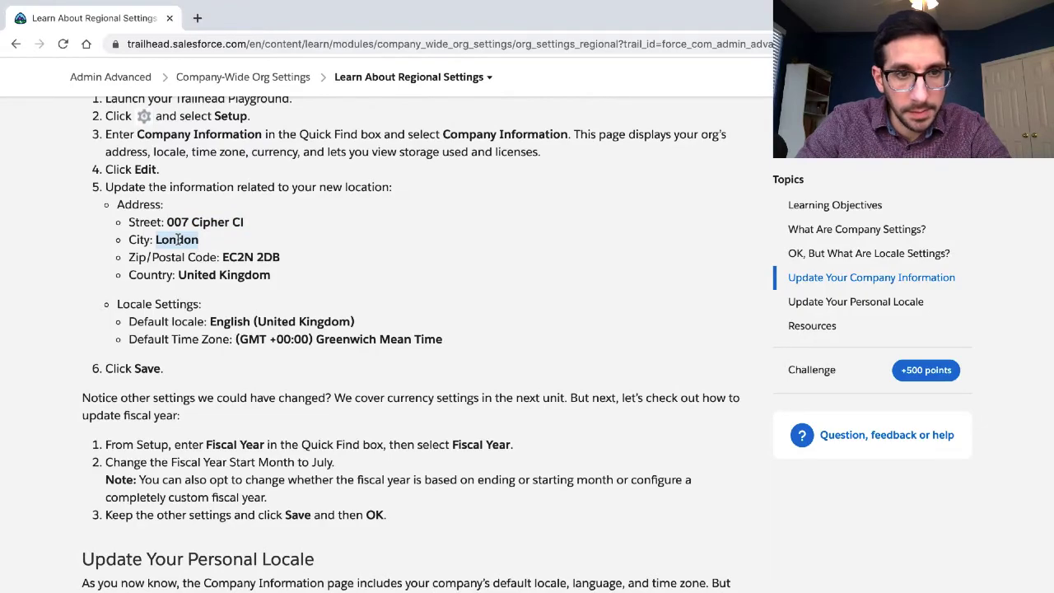
key(ctrl+Right)
click(380, 373)
key(ctrl+v)
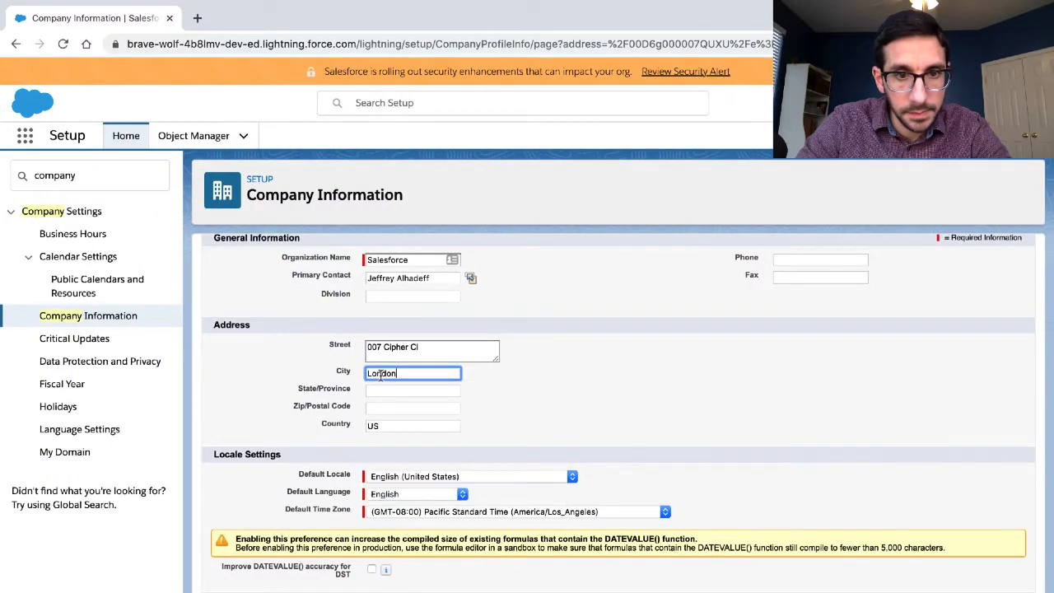
click(261, 402)
- Fill in EC2N 2DB as the Zip/Postal Code and replace Country US with United Kingdom
key(ctrl+Left)
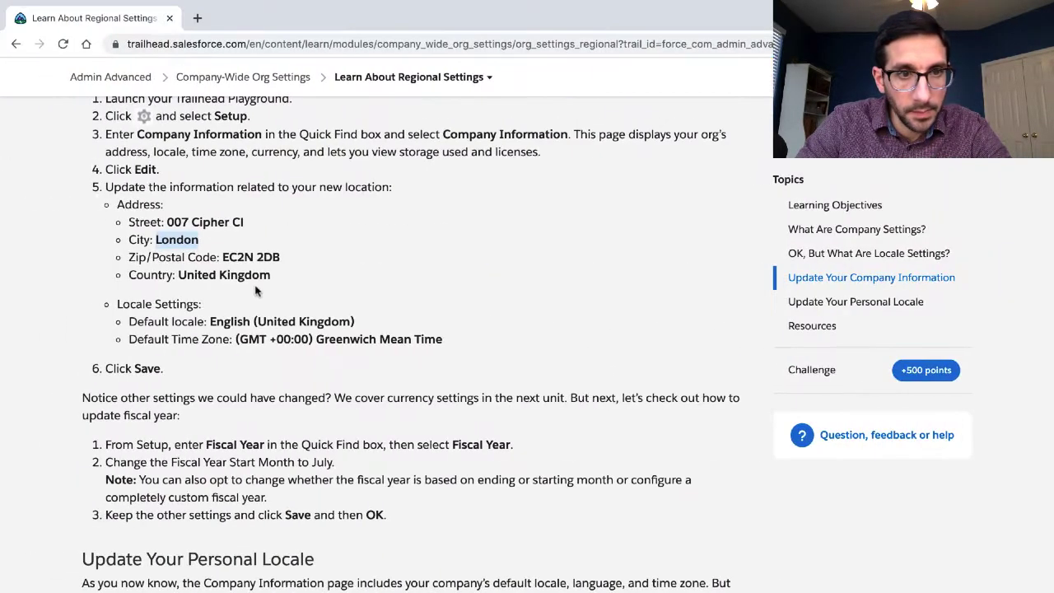
drag(283, 256, 220, 256)
key(ctrl+c)
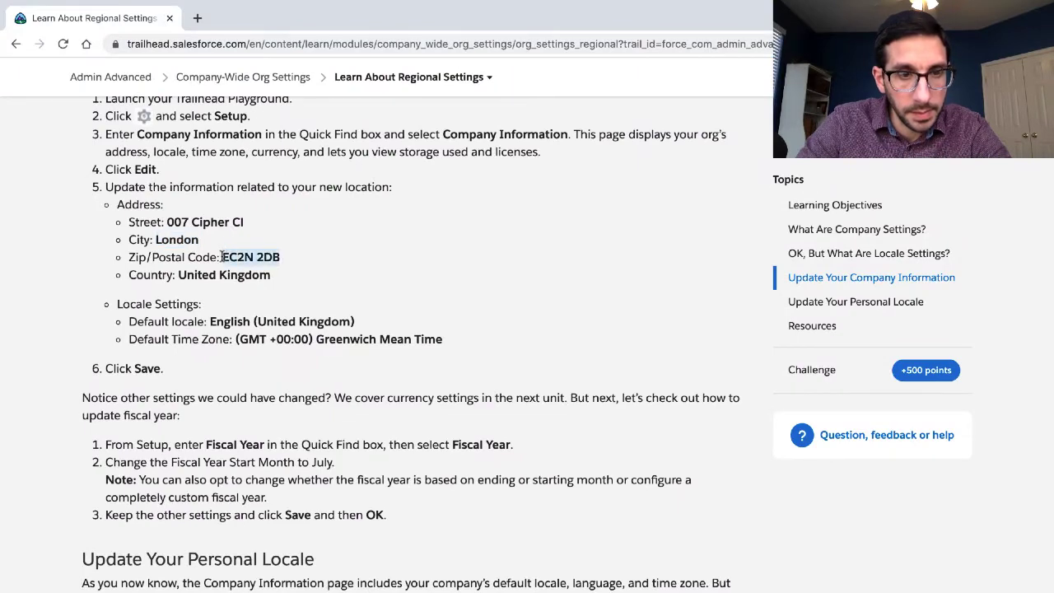
key(ctrl+Right)
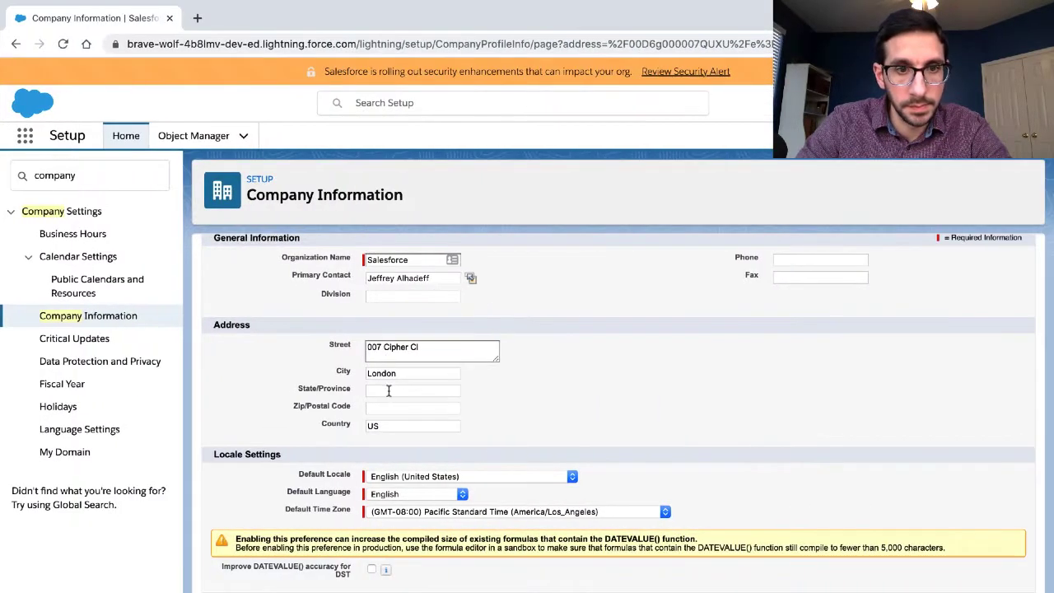
click(387, 409)
key(ctrl+v)
key(ctrl+Left)
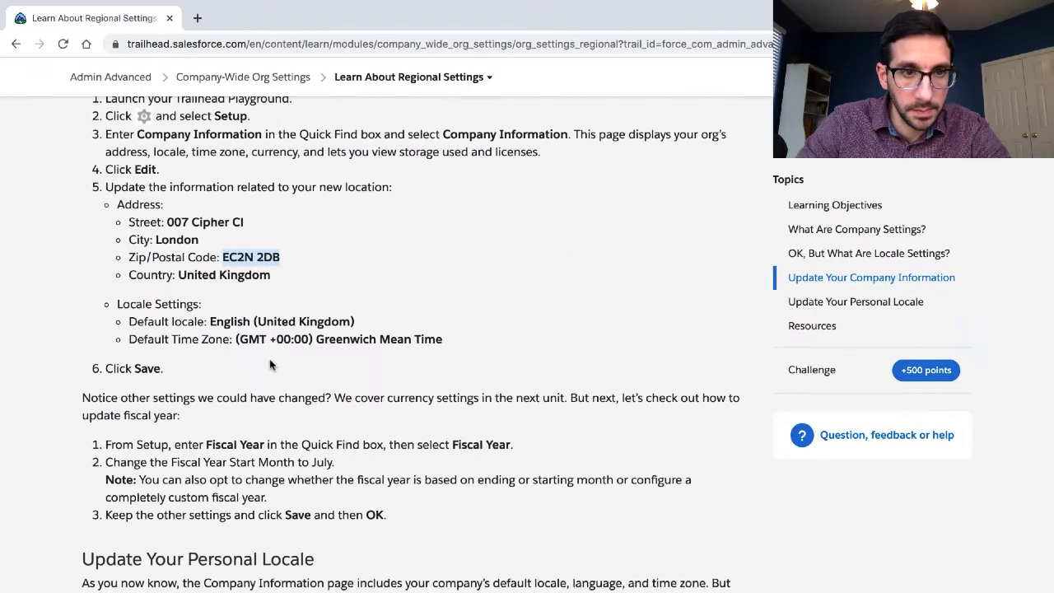
drag(273, 282, 177, 278)
key(ctrl+c)
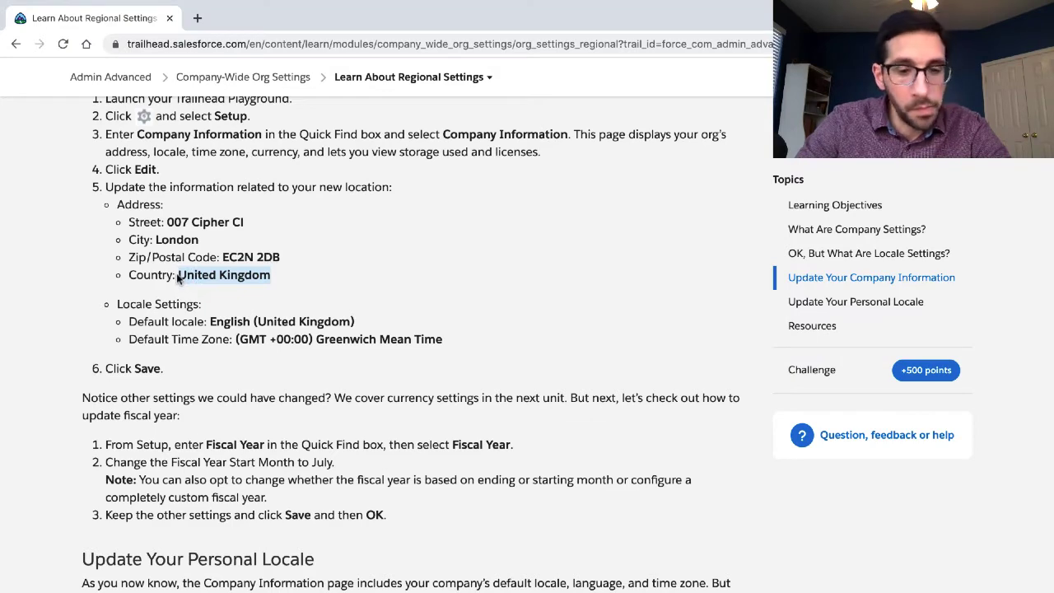
key(ctrl+Right)
double_click(382, 426)
key(ctrl+v)
click(288, 402)
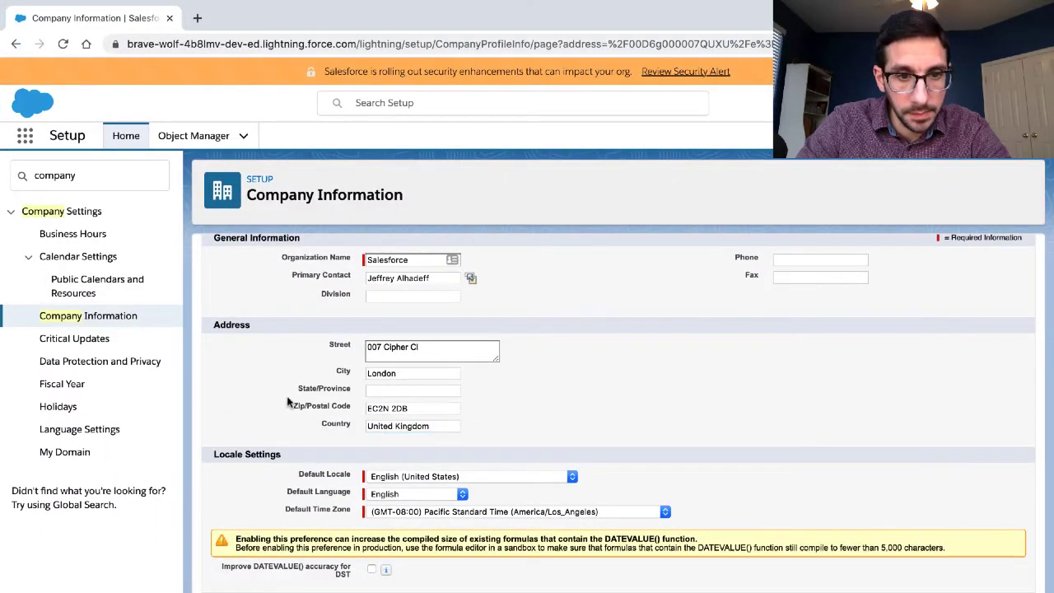
key(ctrl+Left)
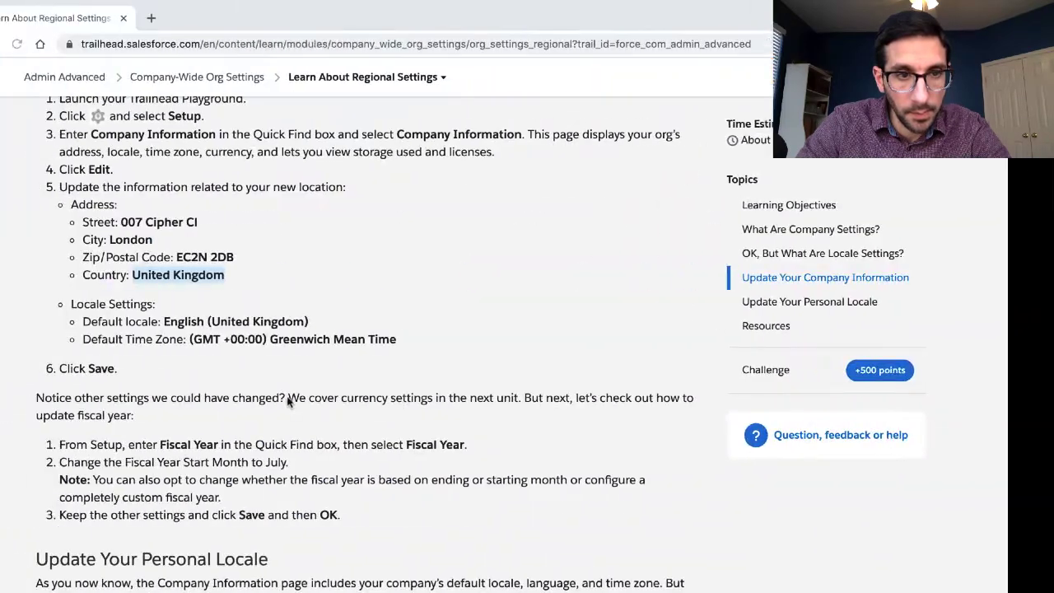
scroll(240, 343, down, 2)
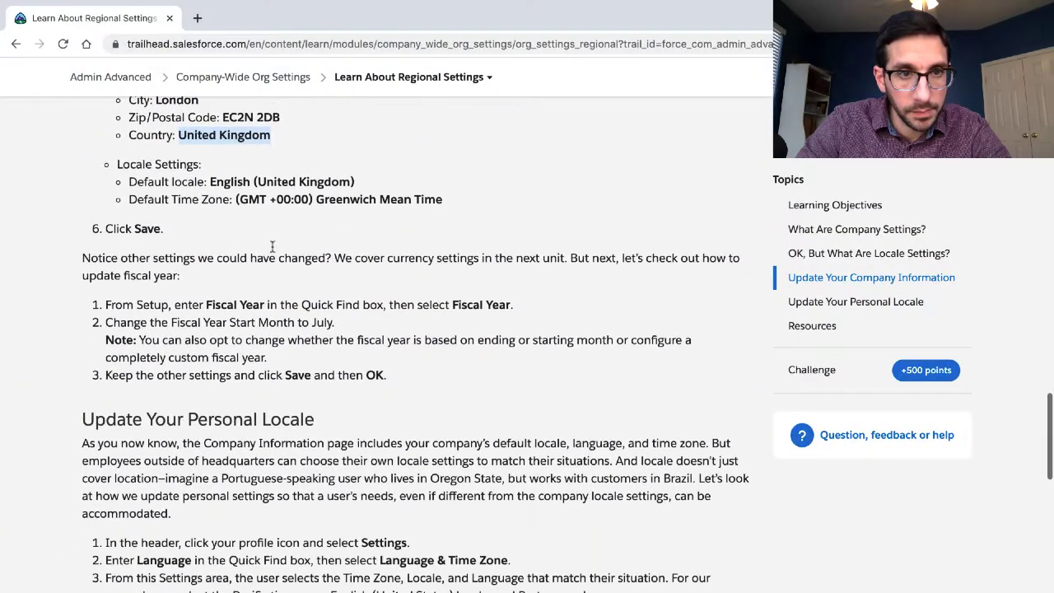
key(ctrl+Right)
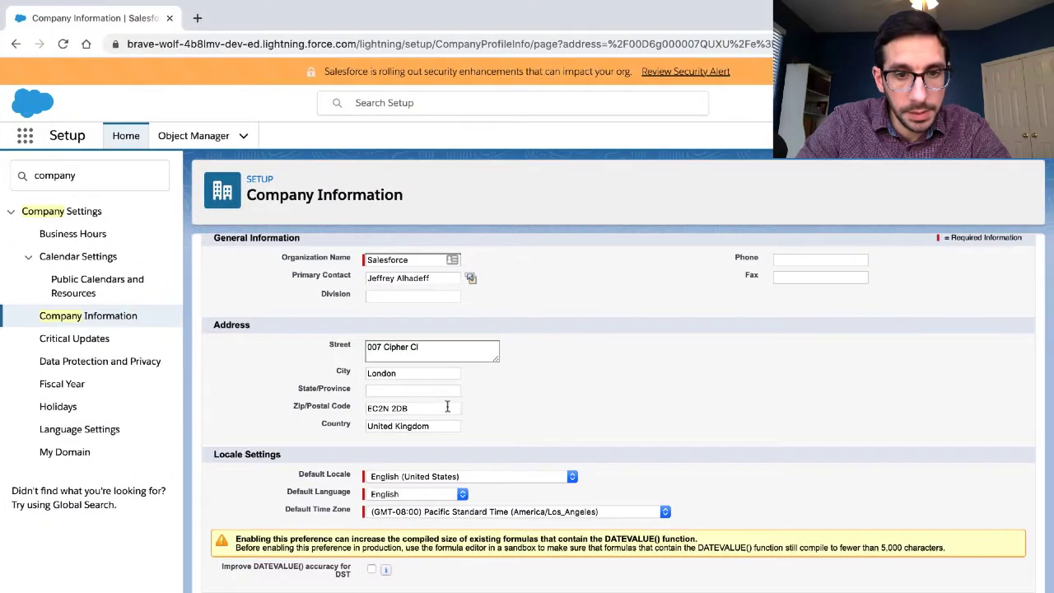
- Set Default Locale to English (United Kingdom) and look up the required time zone in the lesson
click(427, 478)
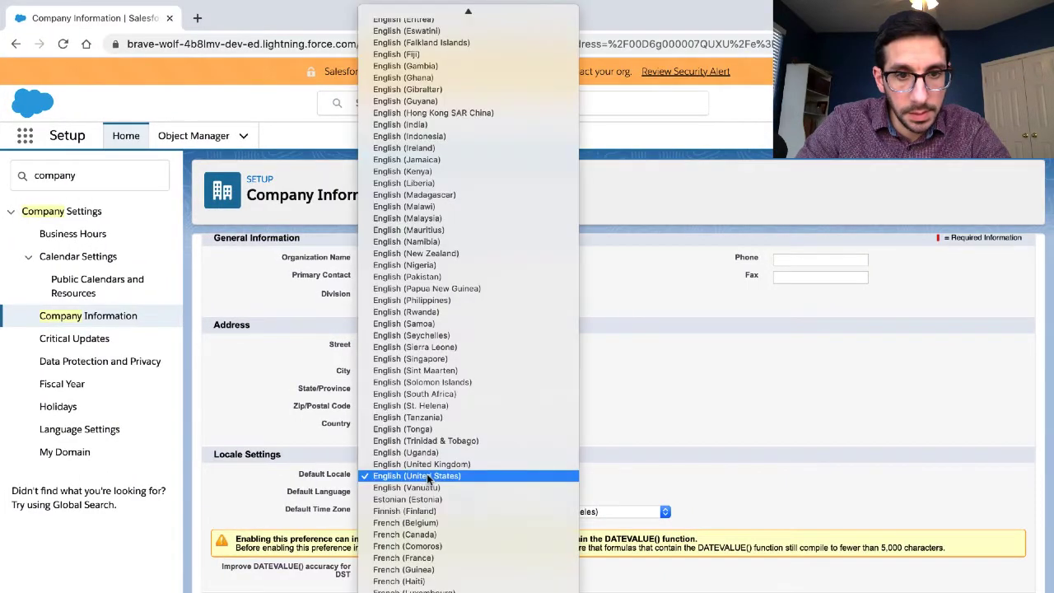
click(427, 466)
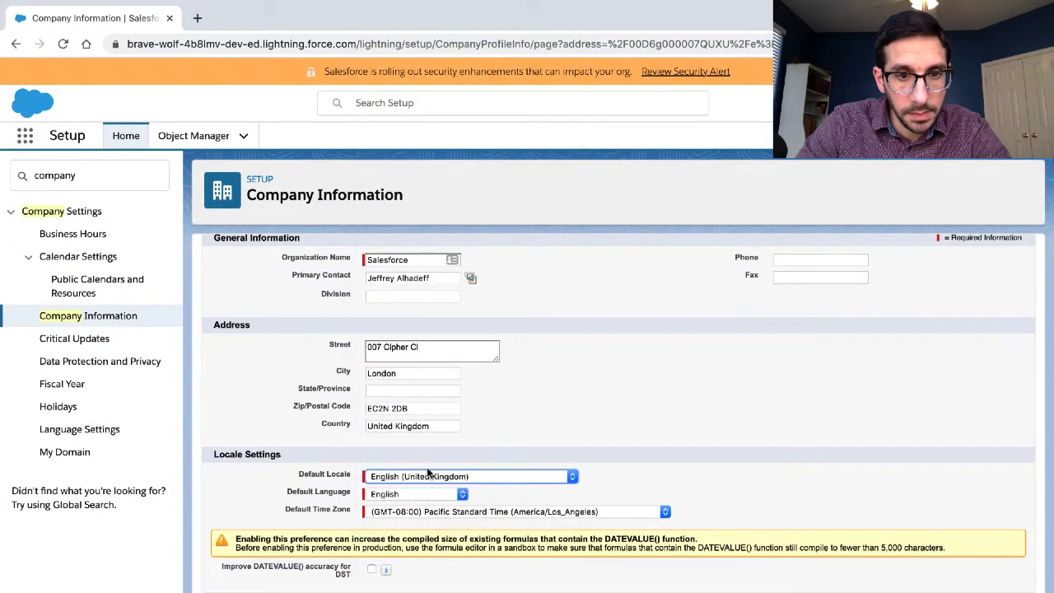
key(ctrl+Left)
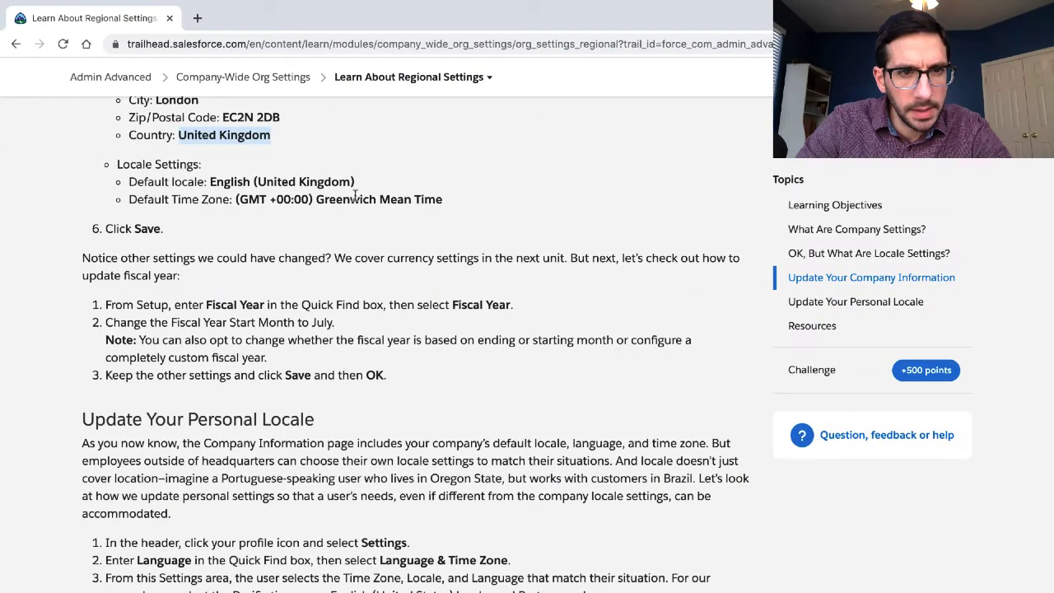
triple_click(353, 201)
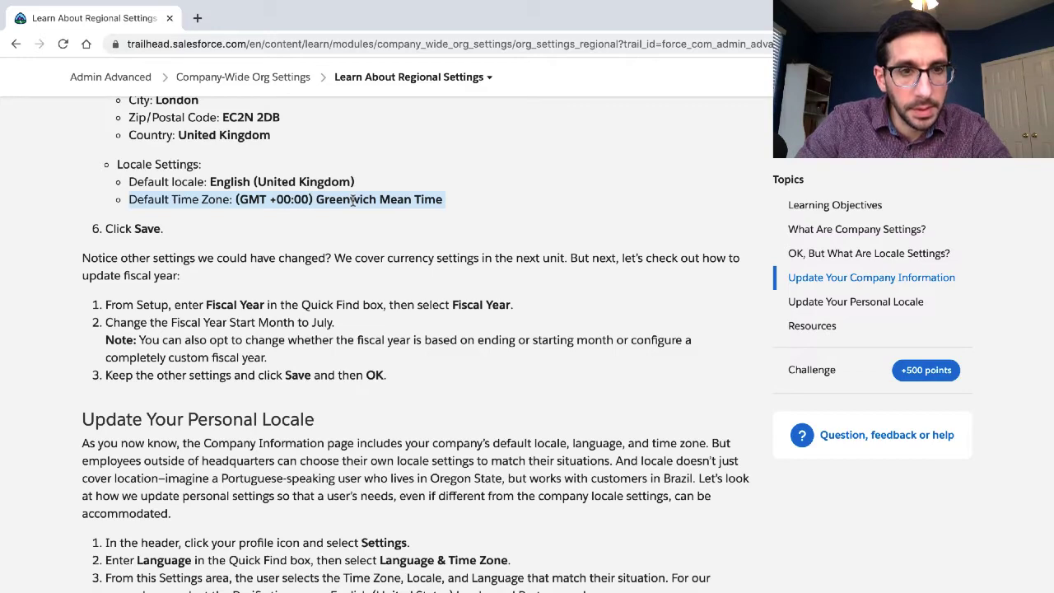
key(ctrl+Right)
- Set Default Time Zone to (GMT+00:00) Greenwich Mean Time (Europe/Dublin)
scroll(417, 301, down, 2)
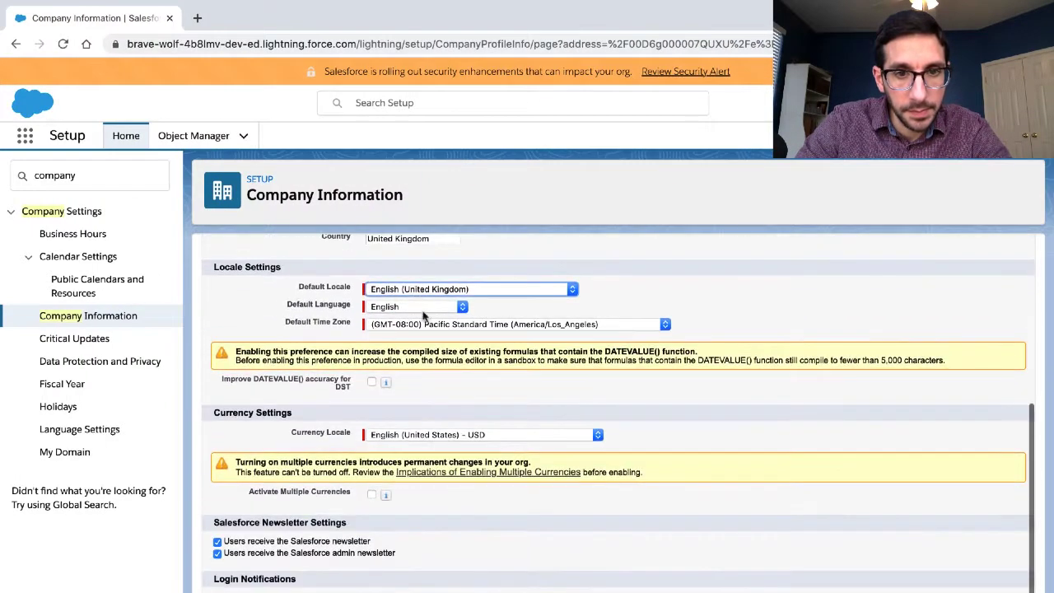
click(424, 324)
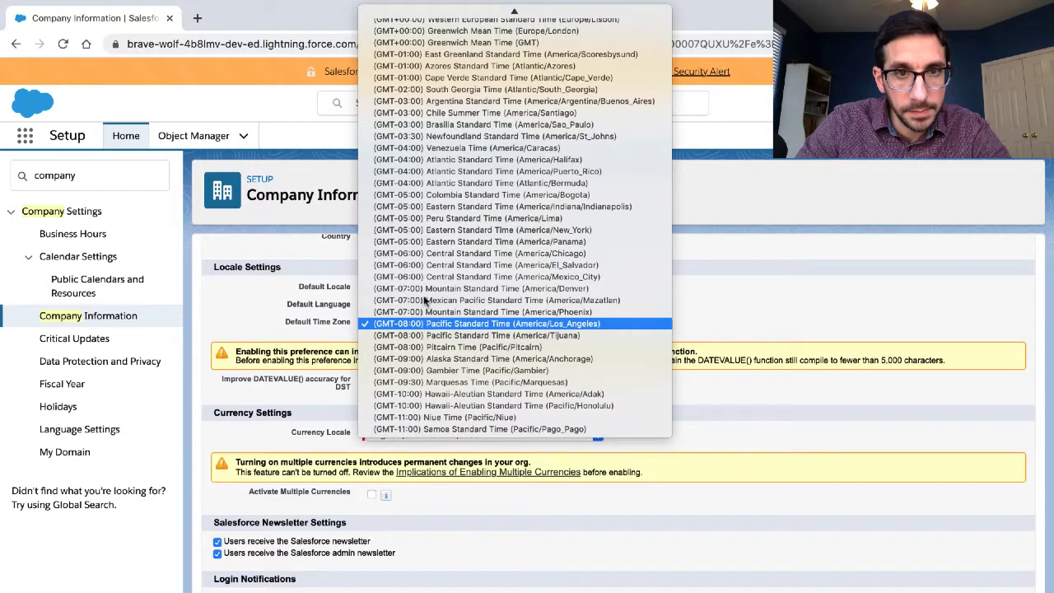
scroll(436, 181, up, 4)
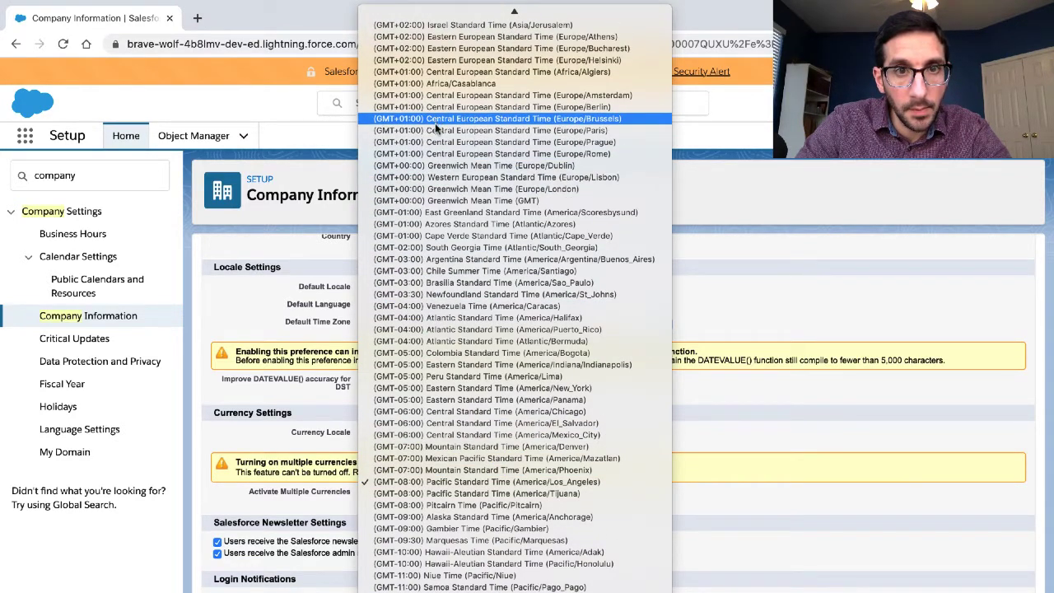
scroll(436, 99, up, 2)
scroll(436, 99, down, 1)
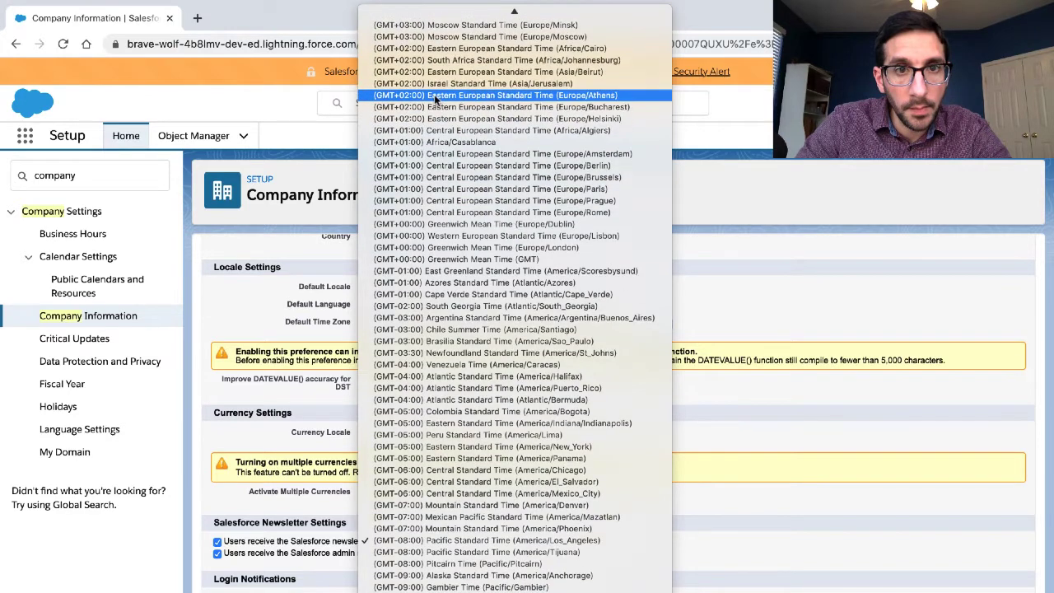
click(441, 224)
click(417, 401)
key(ctrl+Left)
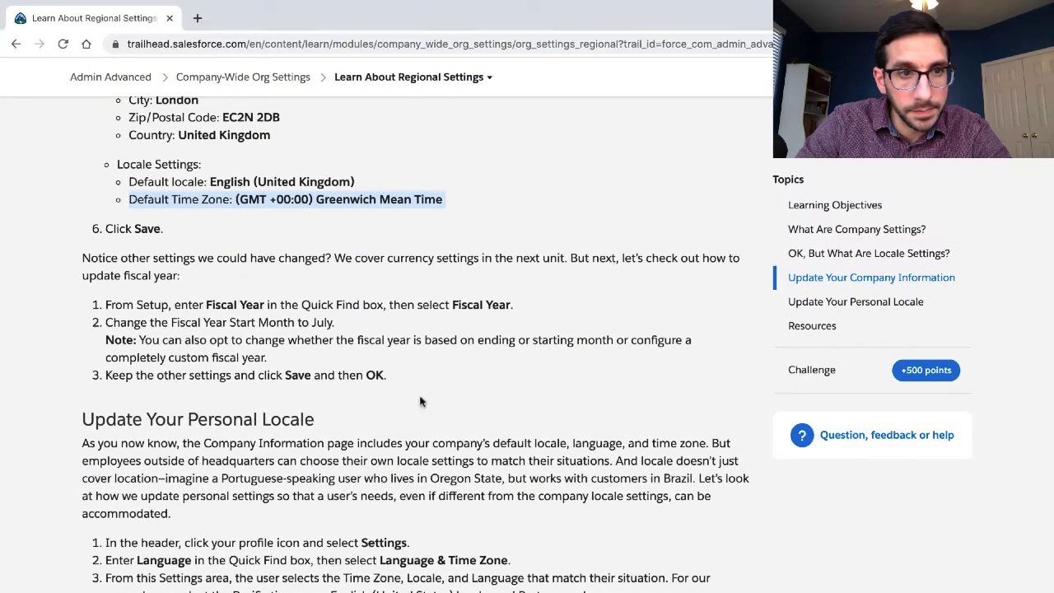
key(ctrl+Right)
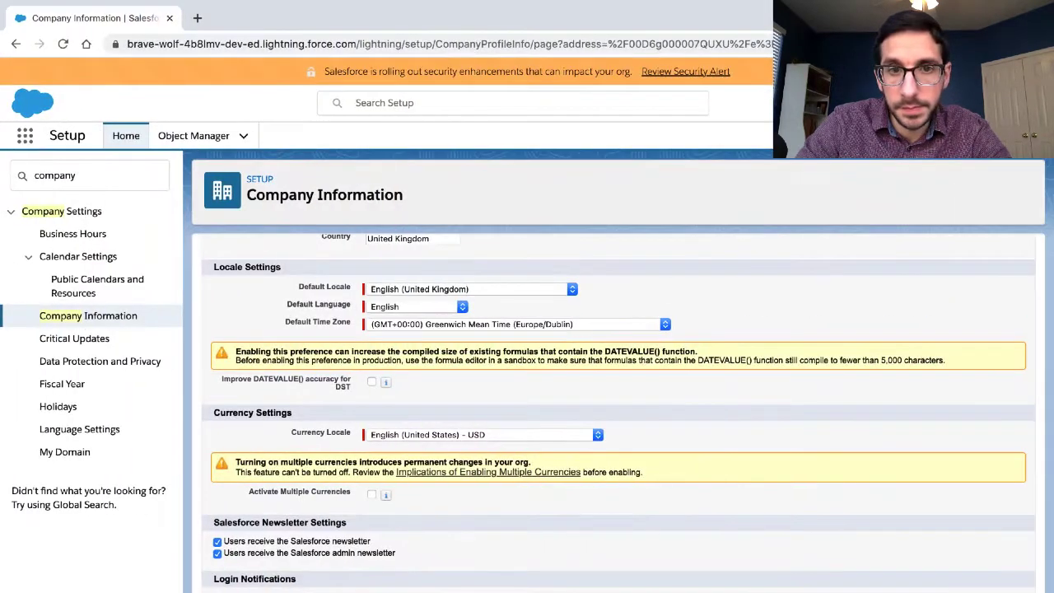
scroll(633, 457, down, 1)
scroll(633, 457, up, 5)
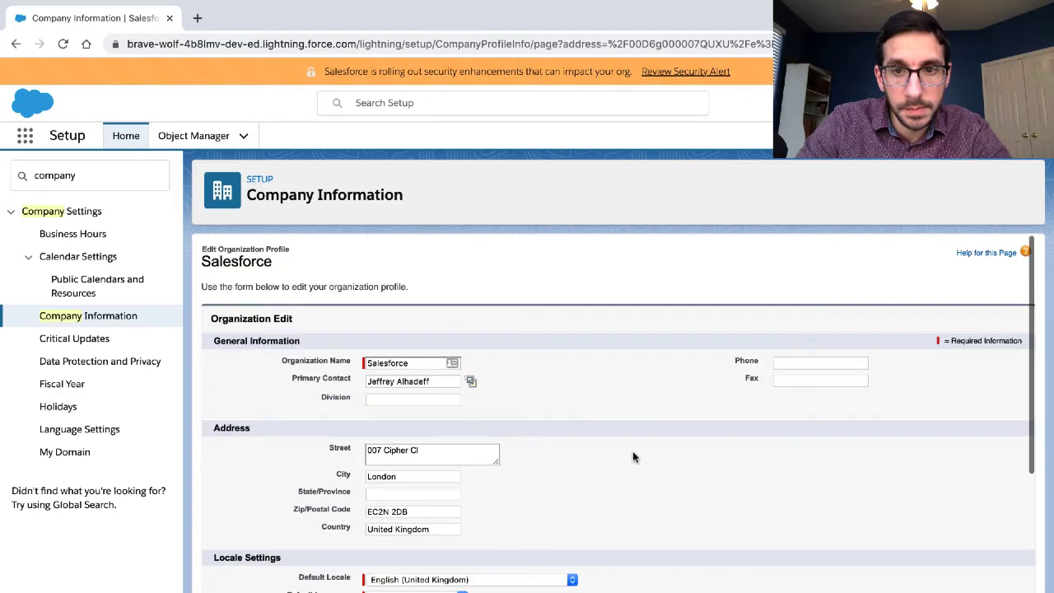
- Save the Company Information changes and return to the Trailhead lesson
right_click(633, 457)
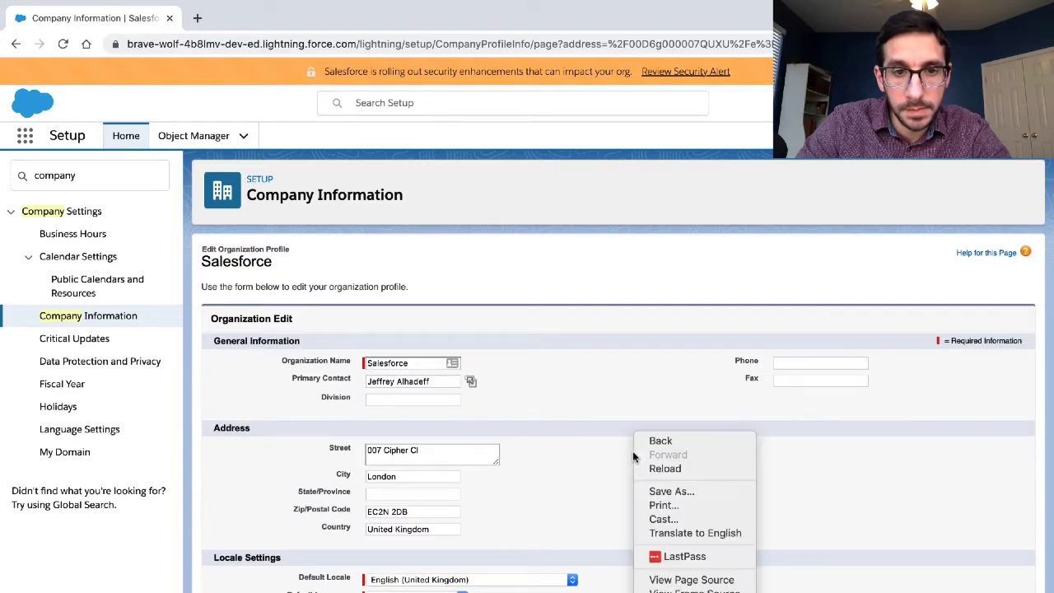
click(574, 419)
scroll(576, 348, down, 5)
scroll(577, 349, up, 5)
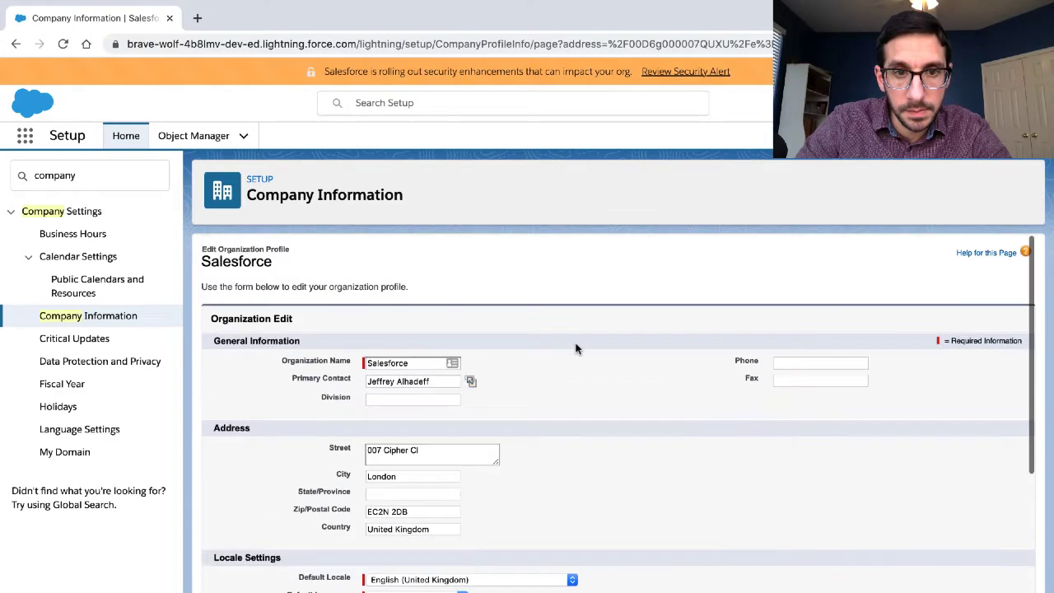
click(399, 363)
scroll(399, 363, down, 5)
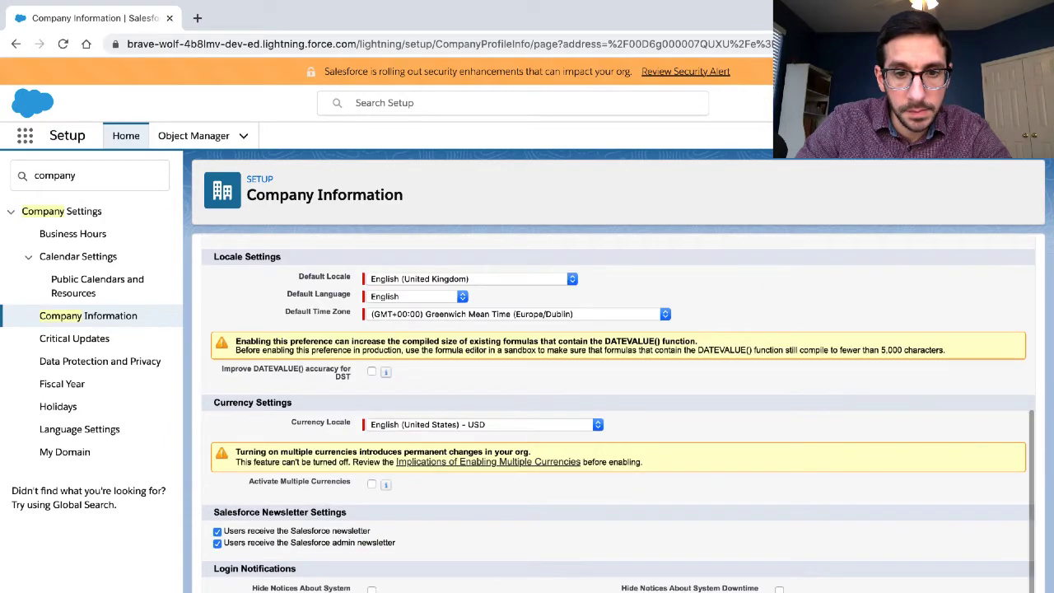
key(Return)
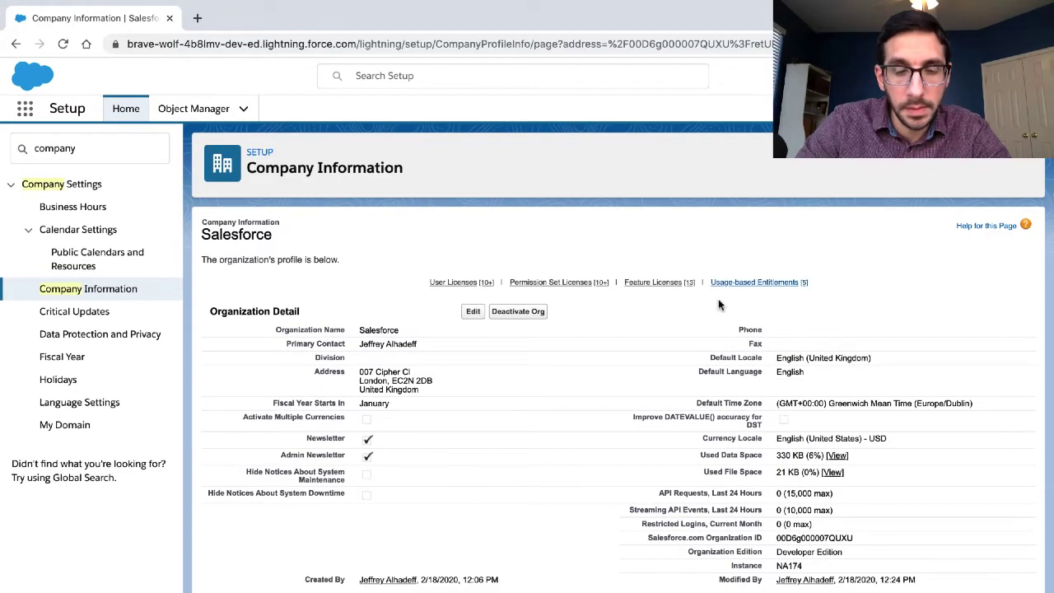
key(alt+Tab)
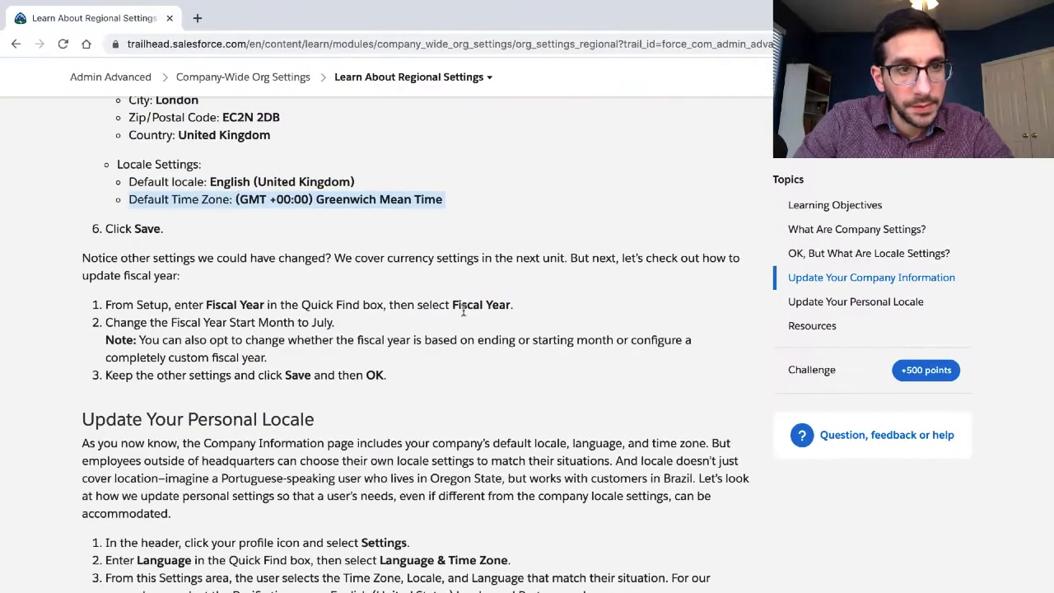
triple_click(169, 272)
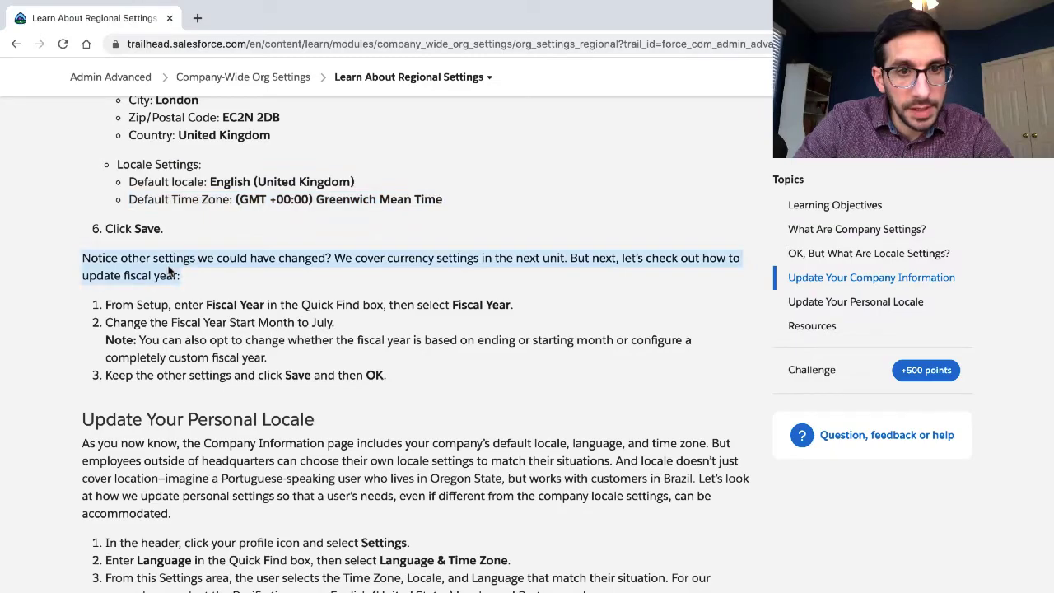
scroll(169, 272, down, 2)
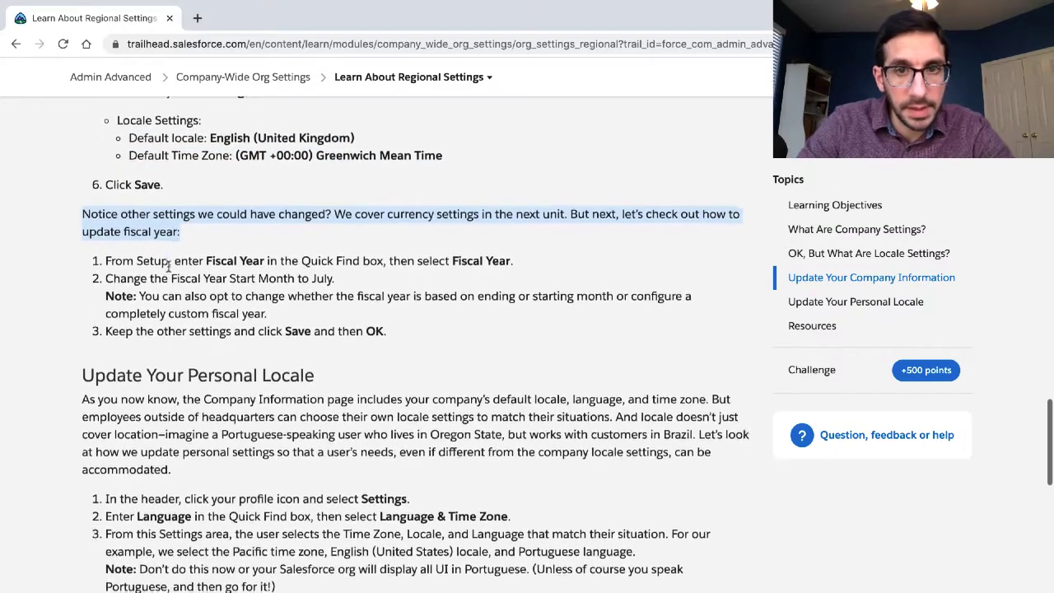
scroll(169, 265, down, 2)
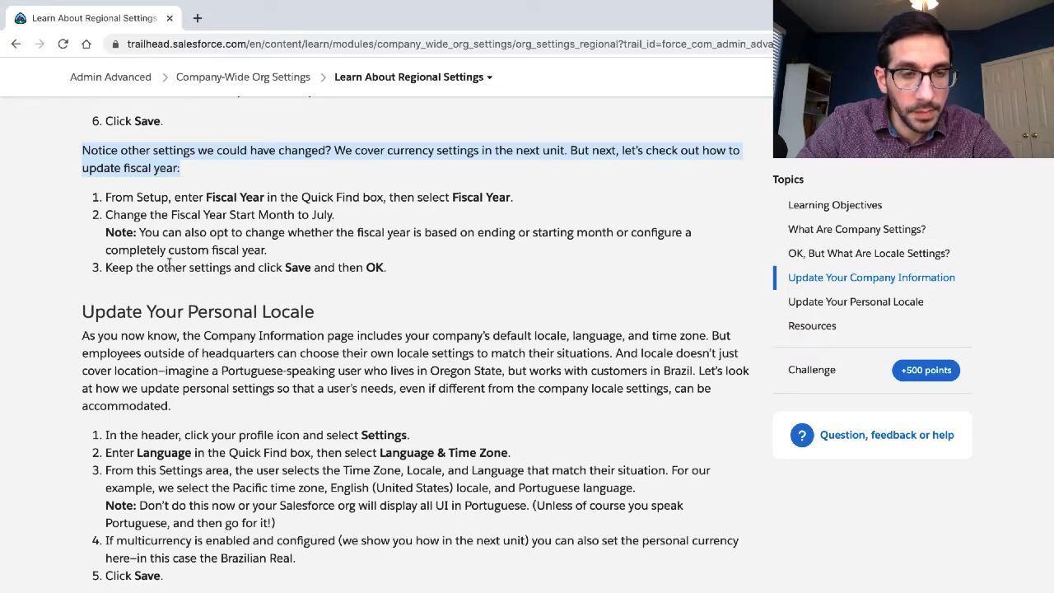
triple_click(237, 200)
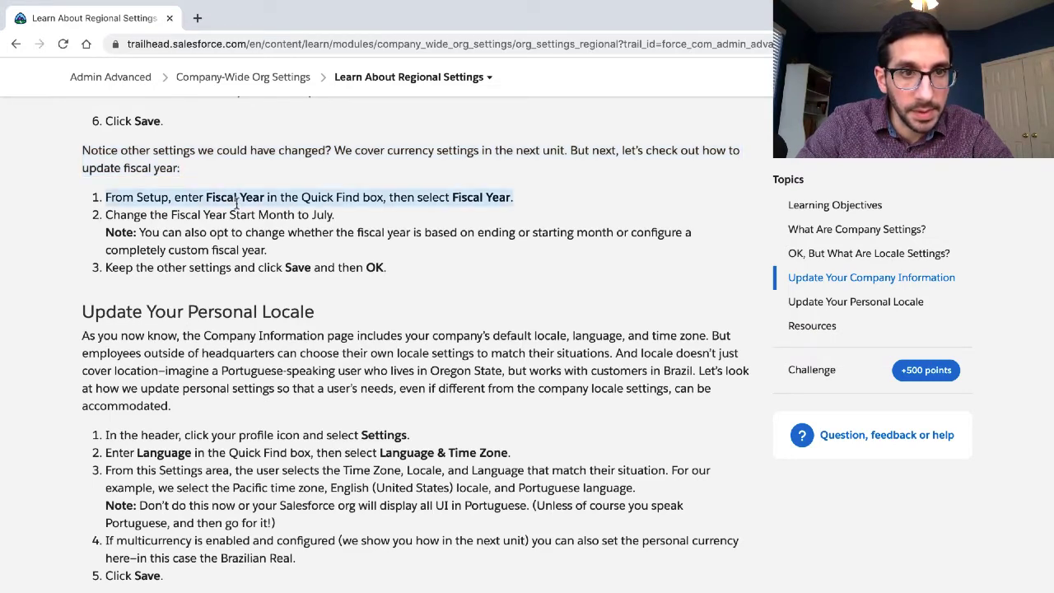
- Search Quick Find for 'Fiscal' and open the Fiscal Year settings page
key(ctrl+Right)
triple_click(132, 146)
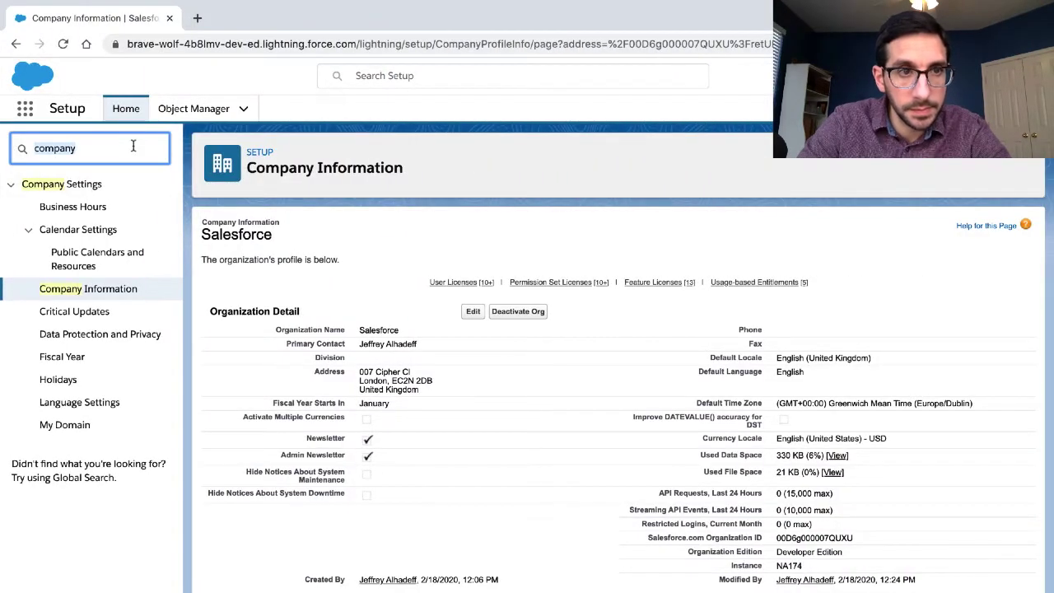
text(Fiscal)
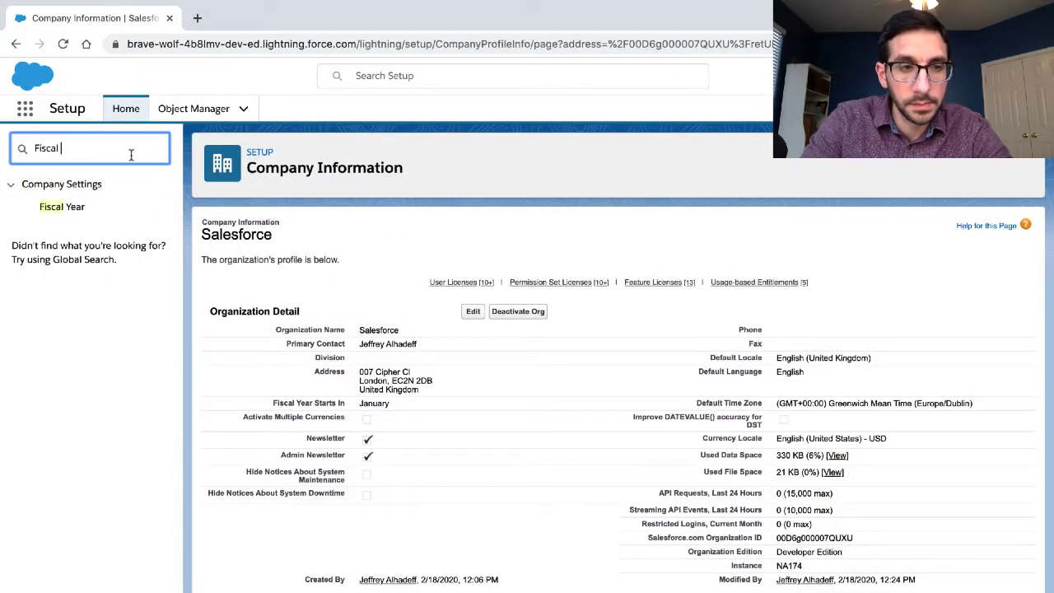
click(80, 211)
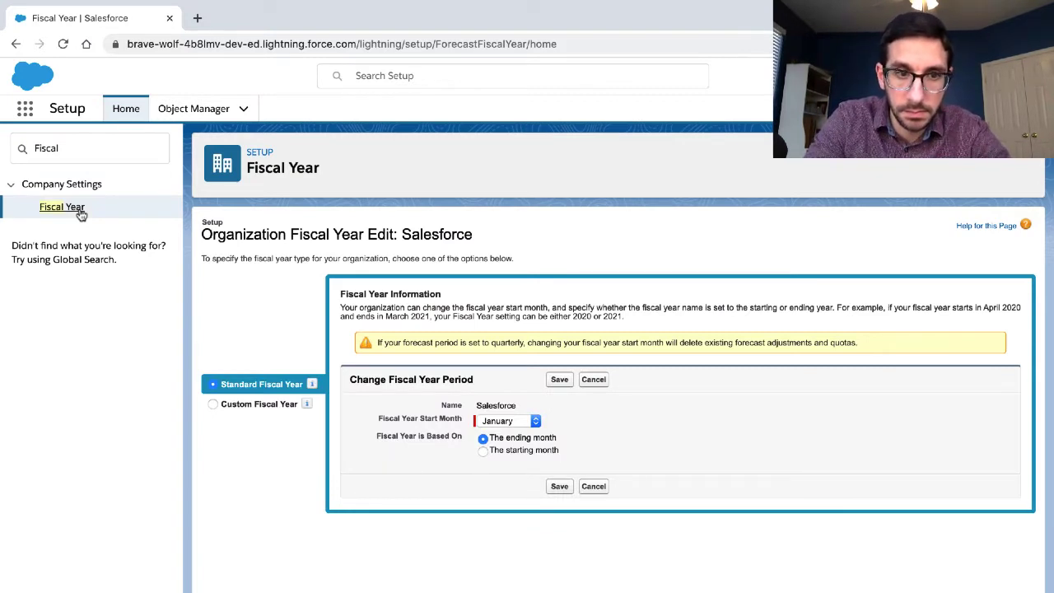
- Reread the lesson's notes on fiscal year options and keeping the other settings
key(ctrl+Left)
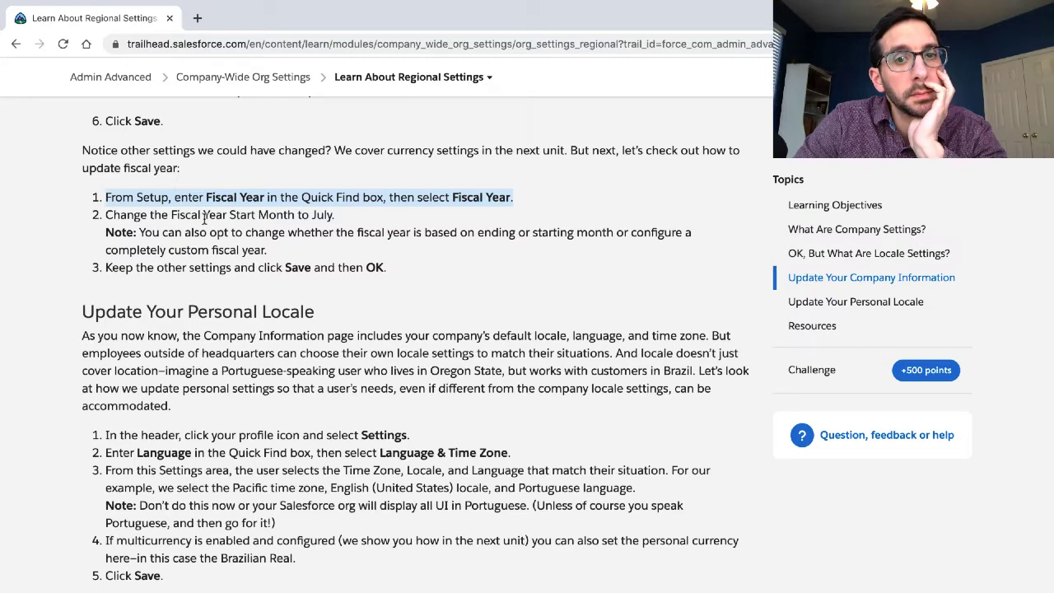
triple_click(189, 234)
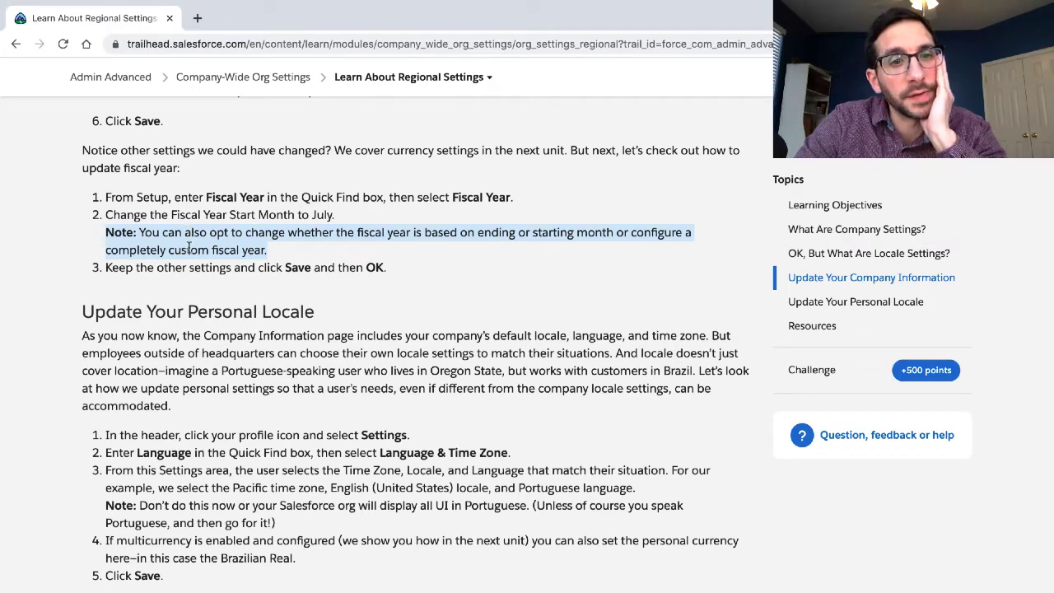
triple_click(175, 268)
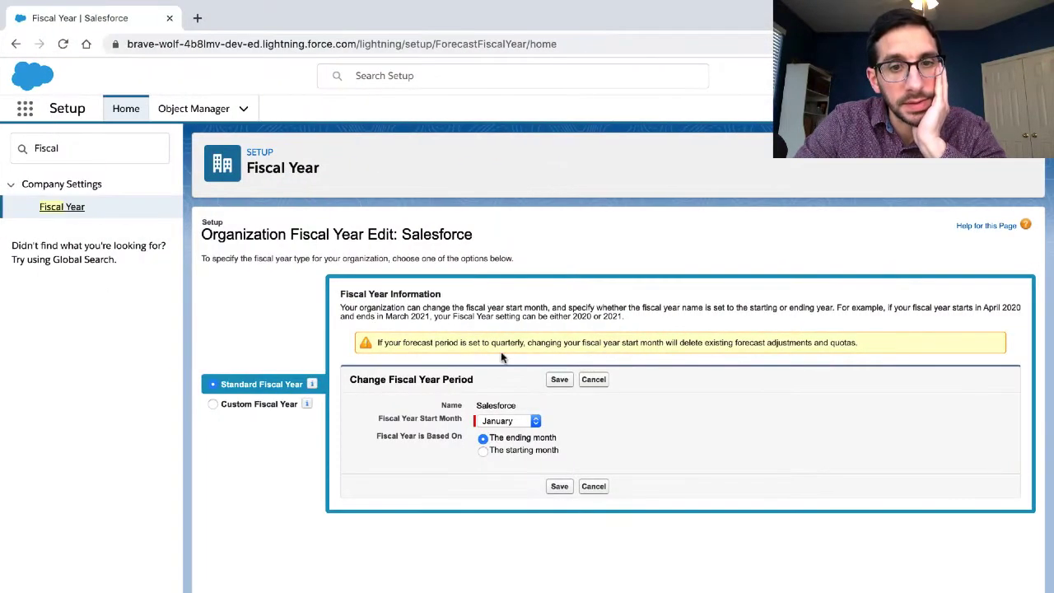
- Set Fiscal Year Start Month to February, based on the starting month, after previewing Custom Fiscal Year
click(516, 420)
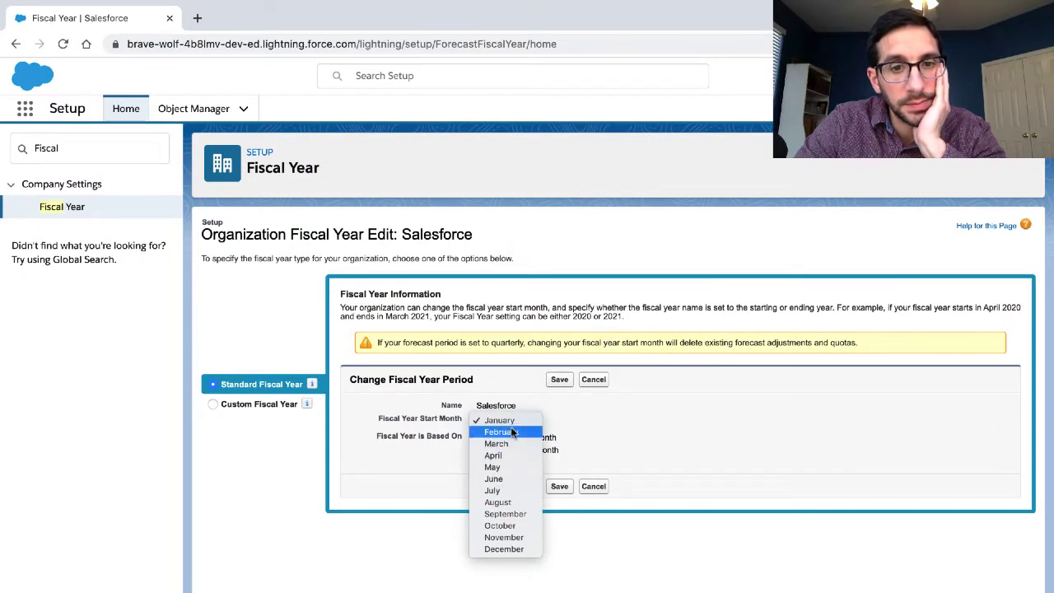
click(503, 432)
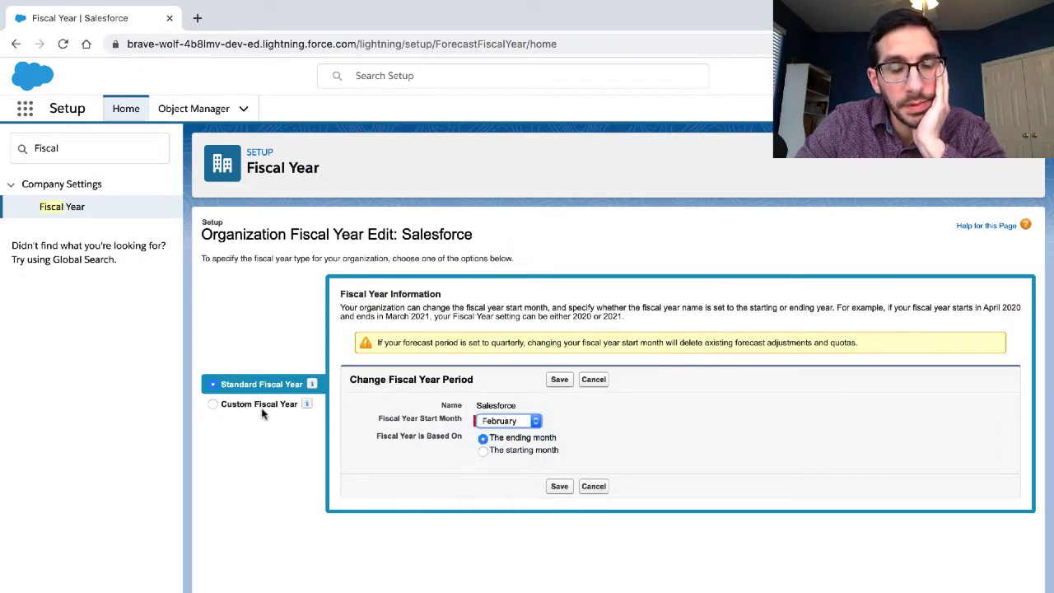
click(484, 451)
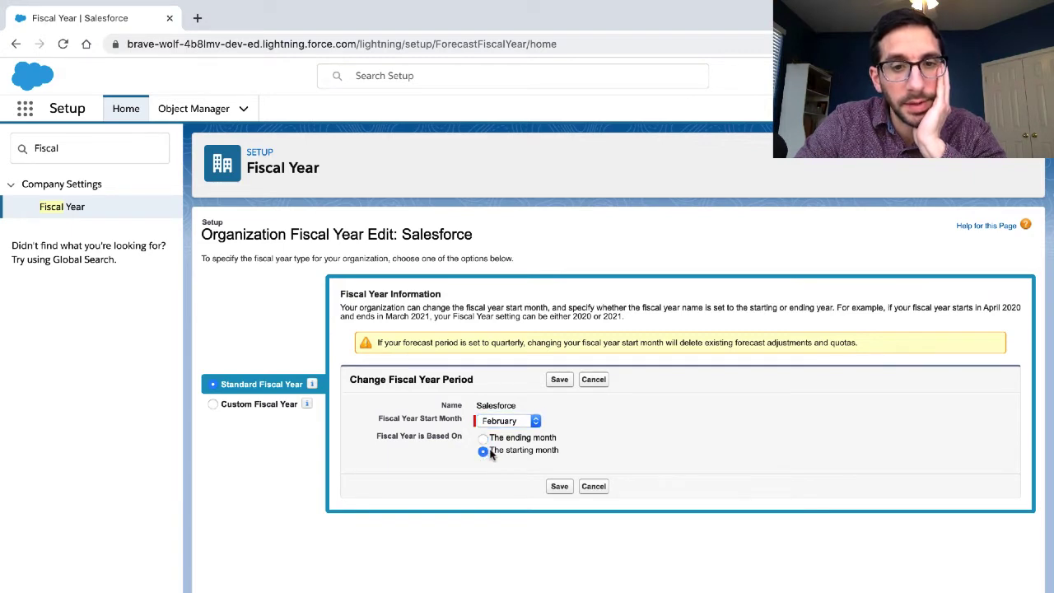
click(237, 408)
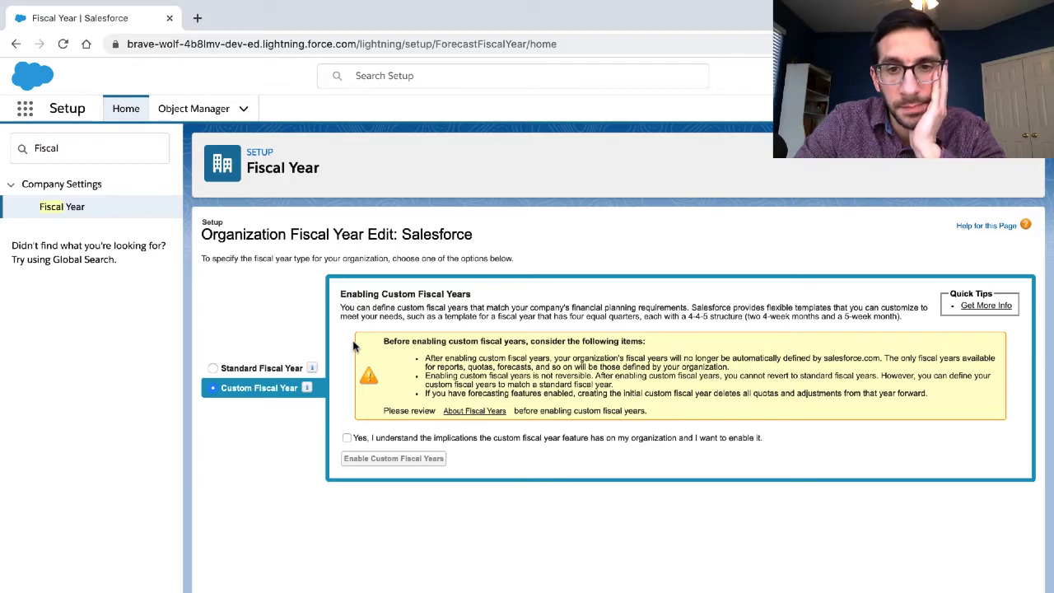
triple_click(481, 310)
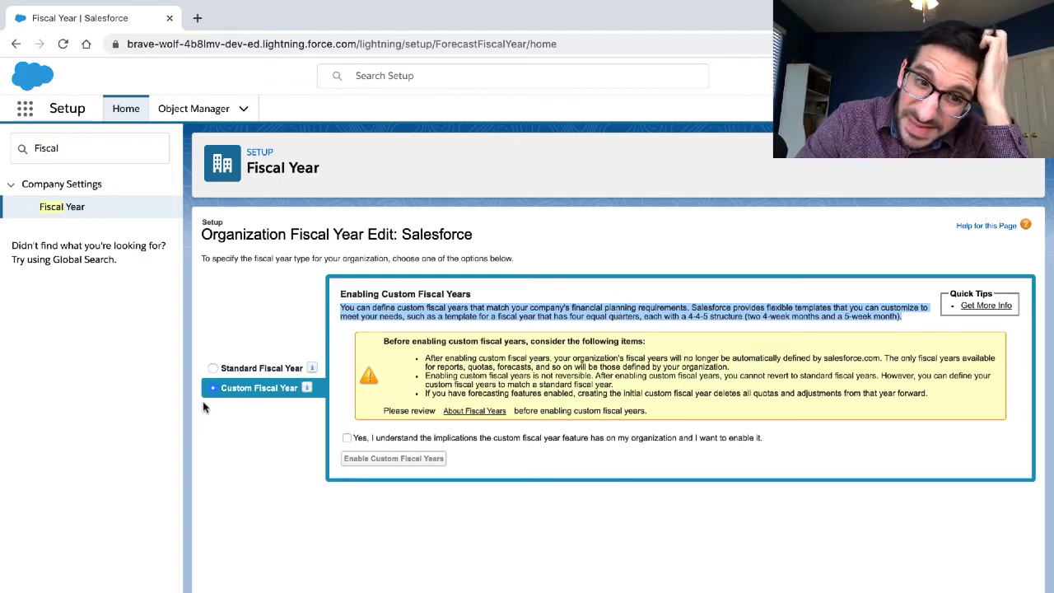
click(247, 371)
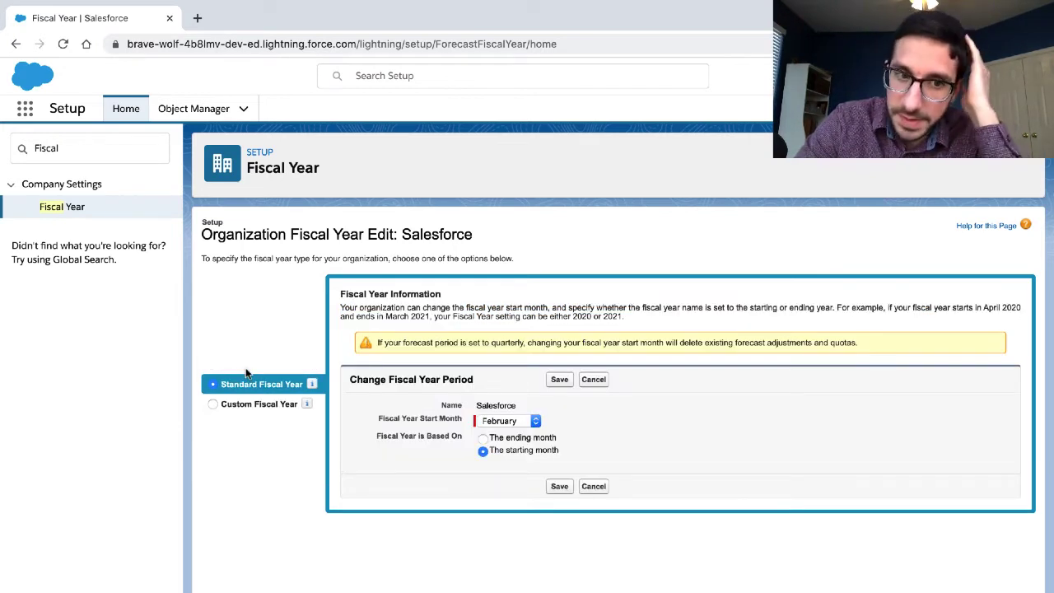
- Select Custom Fiscal Year again and read the lesson's Update Your Personal Locale section
click(245, 404)
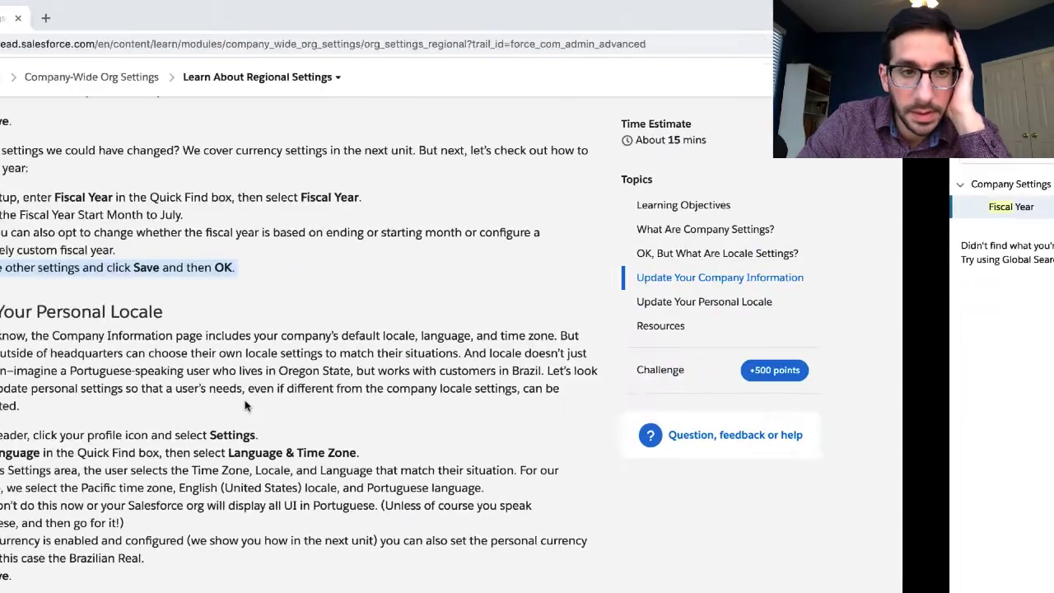
scroll(220, 356, down, 2)
scroll(220, 358, down, 1)
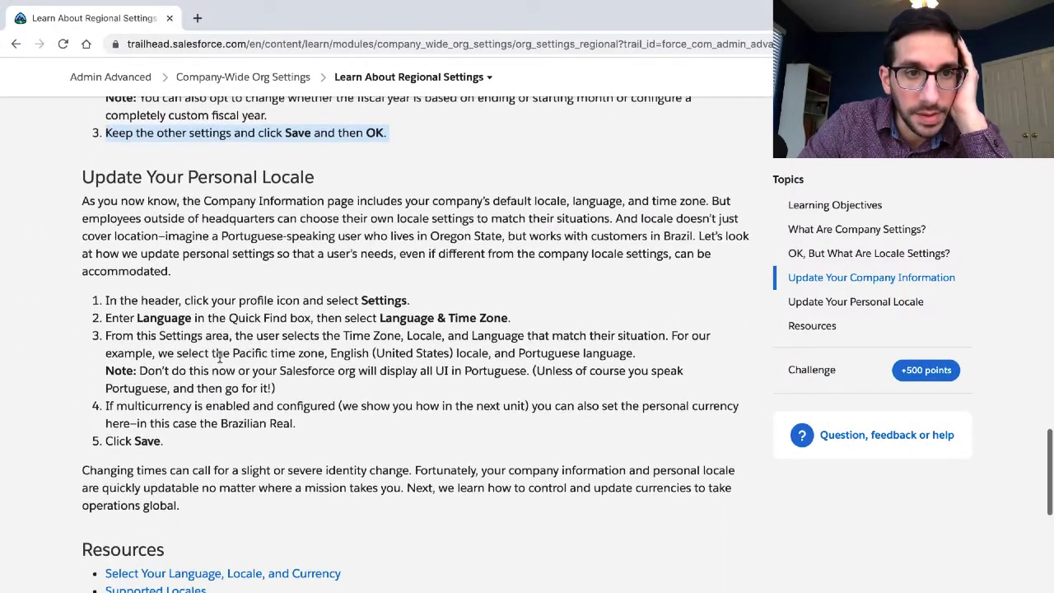
triple_click(191, 221)
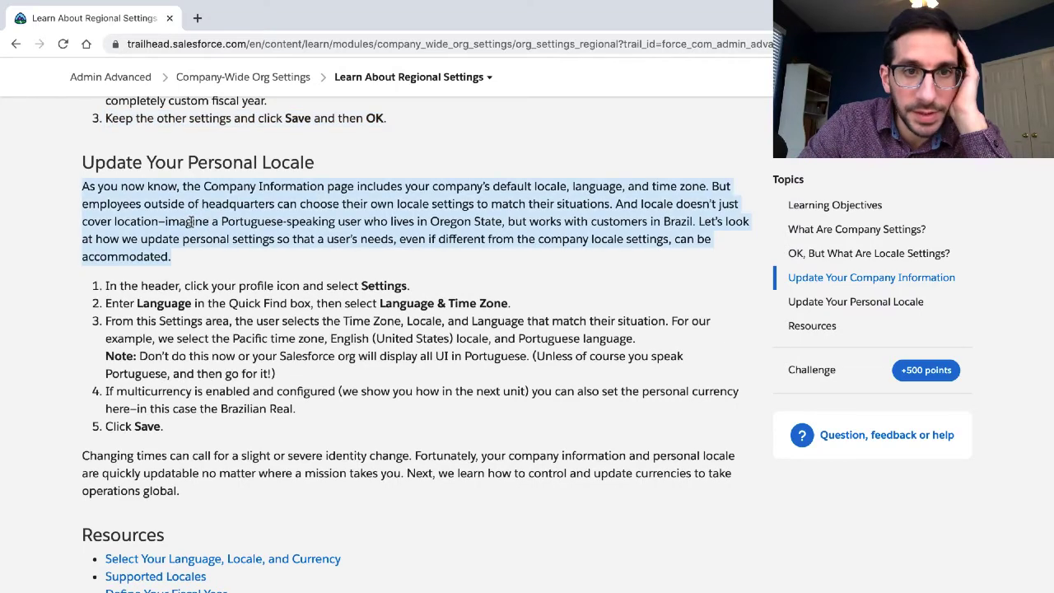
scroll(191, 227, down, 1)
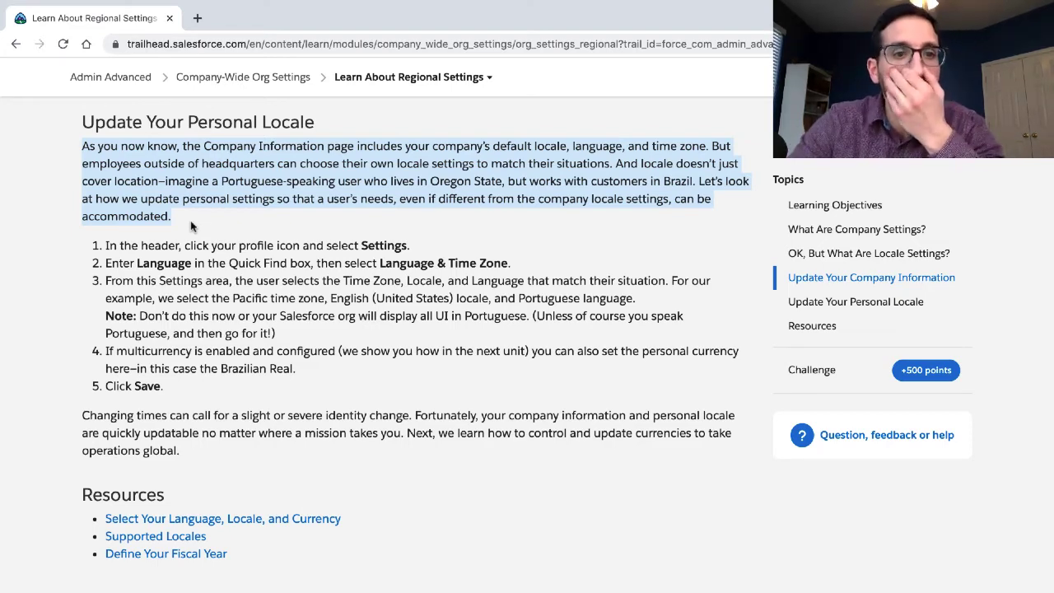
scroll(191, 226, down, 2)
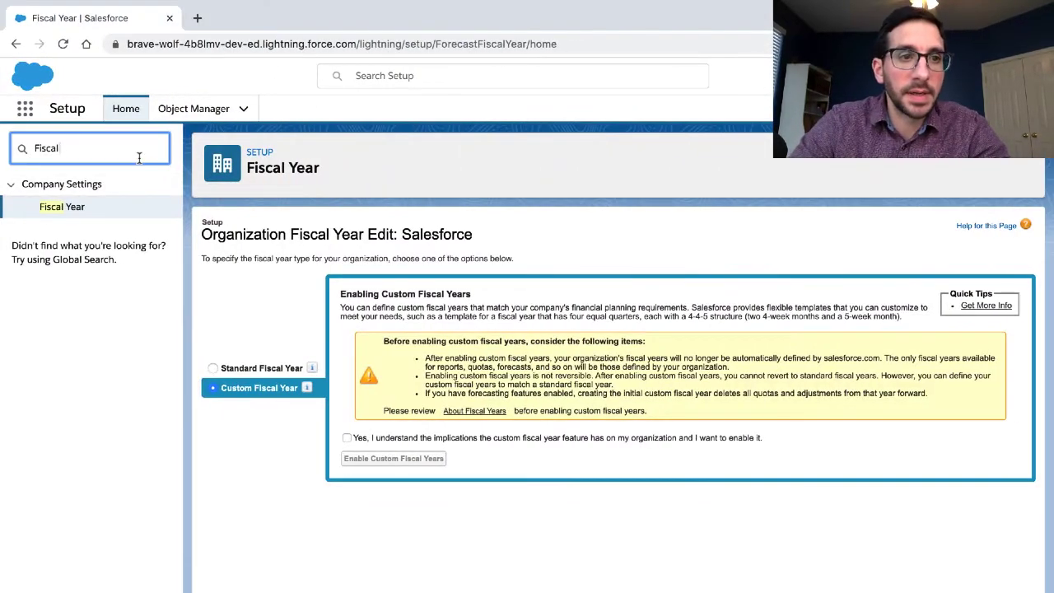
triple_click(139, 157)
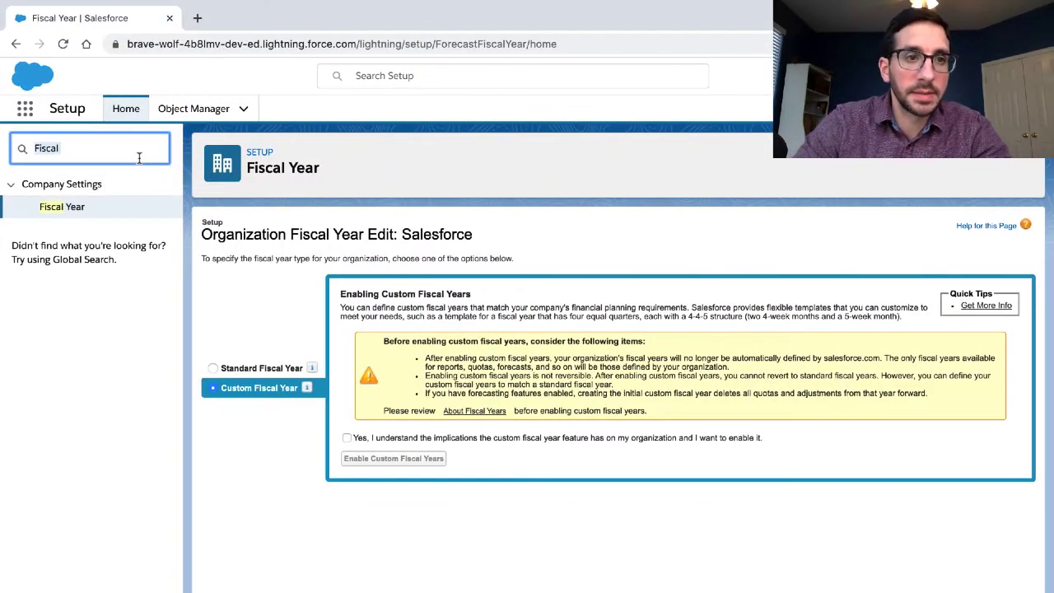
- Open Language Settings via Quick Find 'language' and scroll through the Displayed Languages list
text(language)
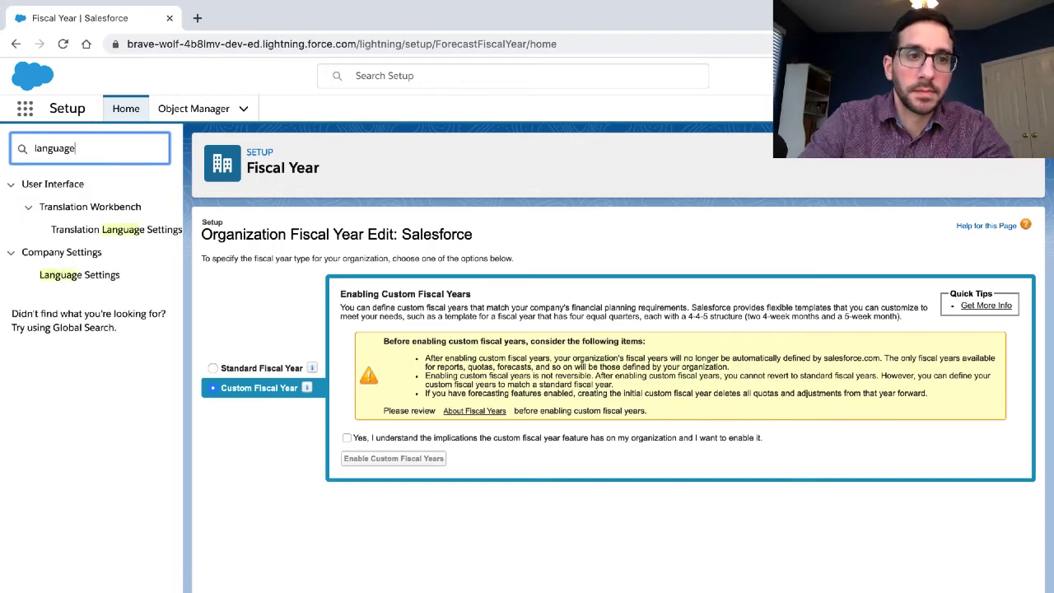
click(70, 275)
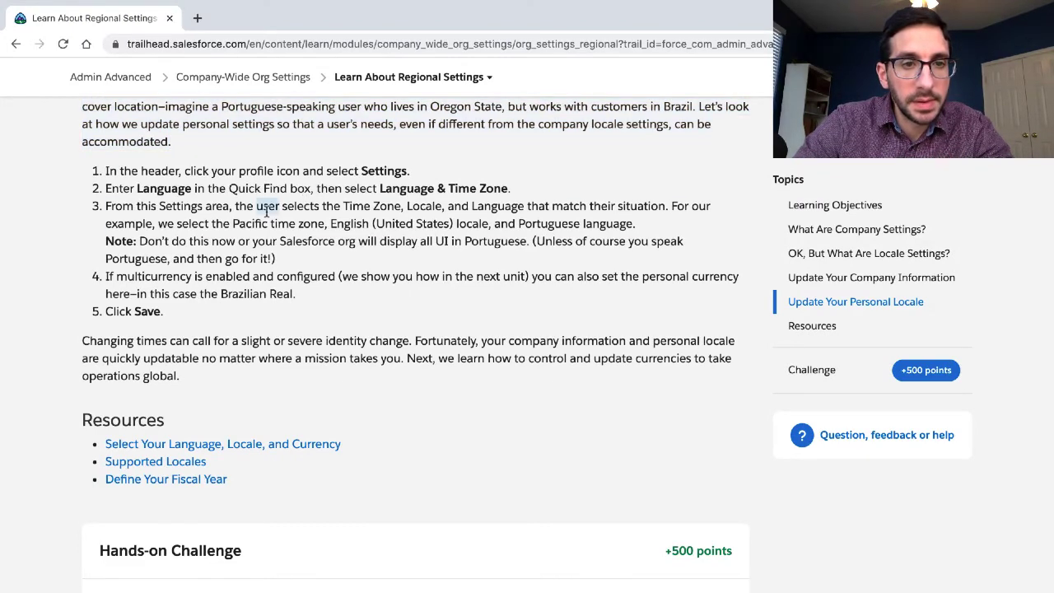
scroll(265, 212, down, 2)
scroll(266, 211, down, 1)
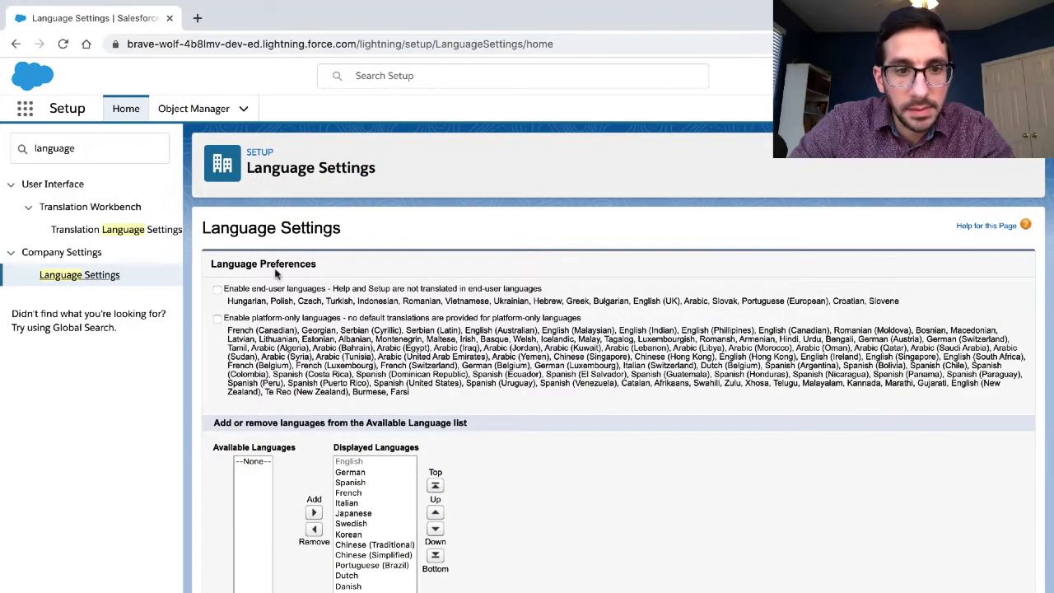
scroll(276, 274, down, 1)
scroll(277, 274, up, 1)
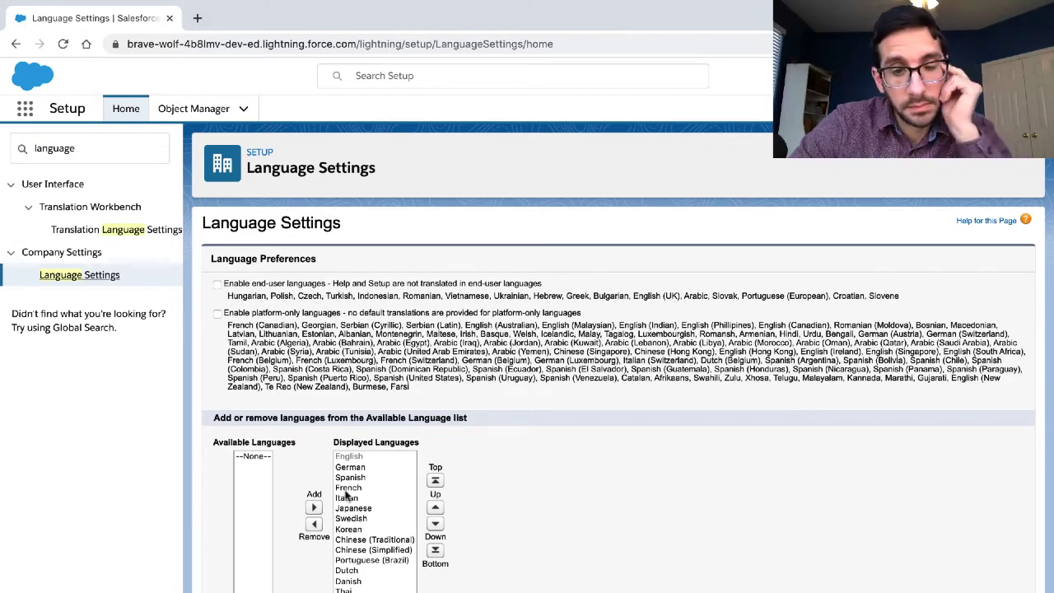
scroll(346, 494, down, 2)
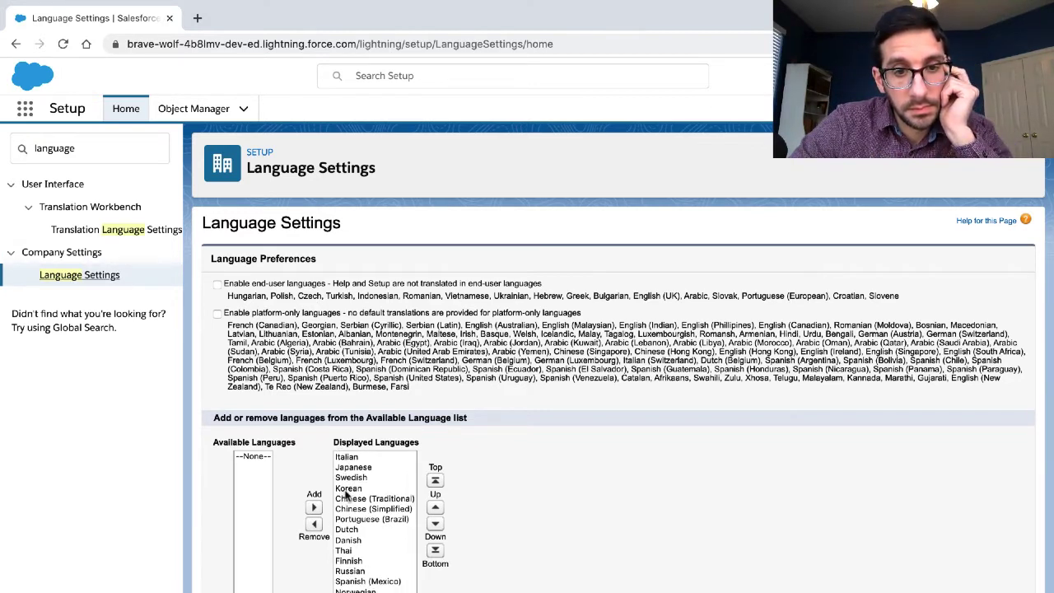
scroll(346, 494, up, 2)
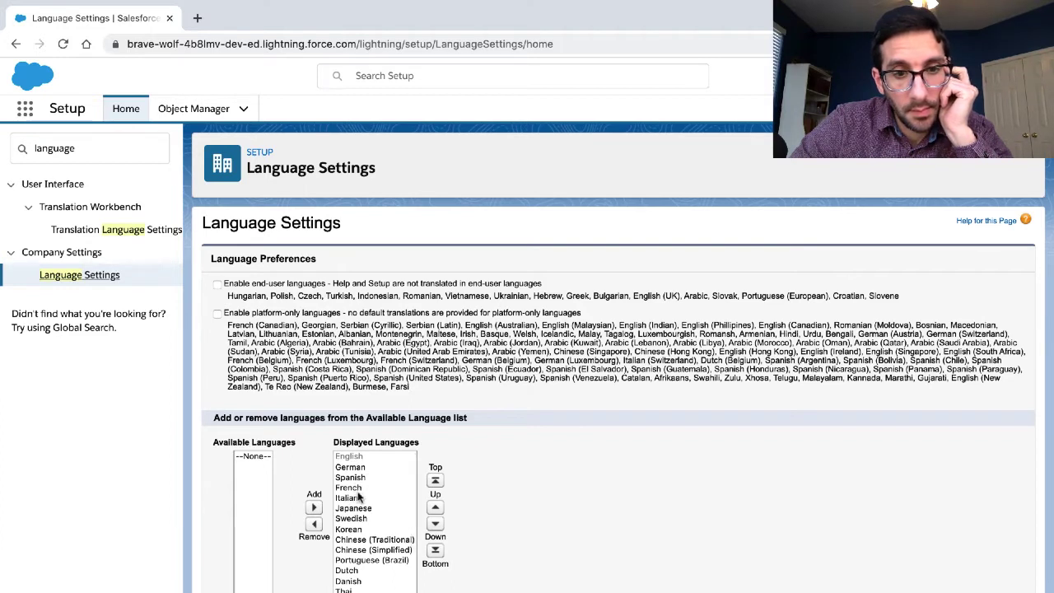
scroll(358, 496, down, 2)
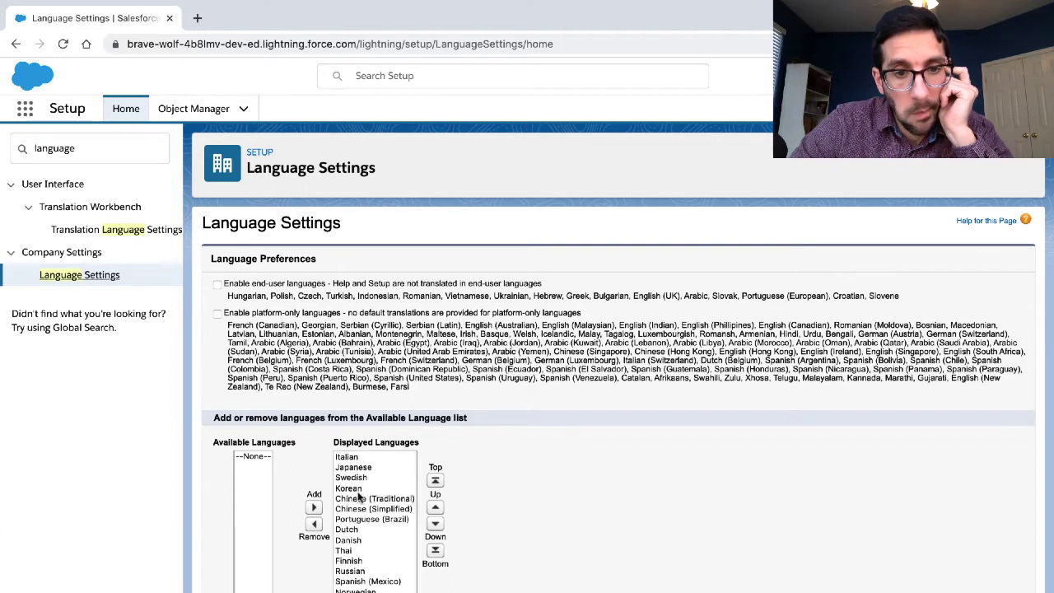
scroll(358, 496, up, 2)
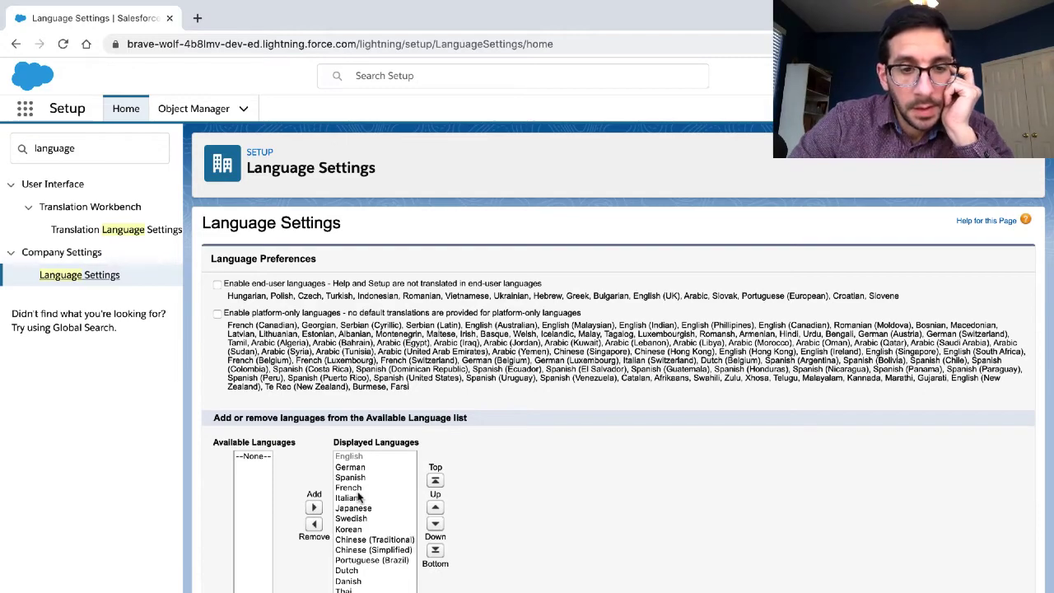
key(ctrl+Left)
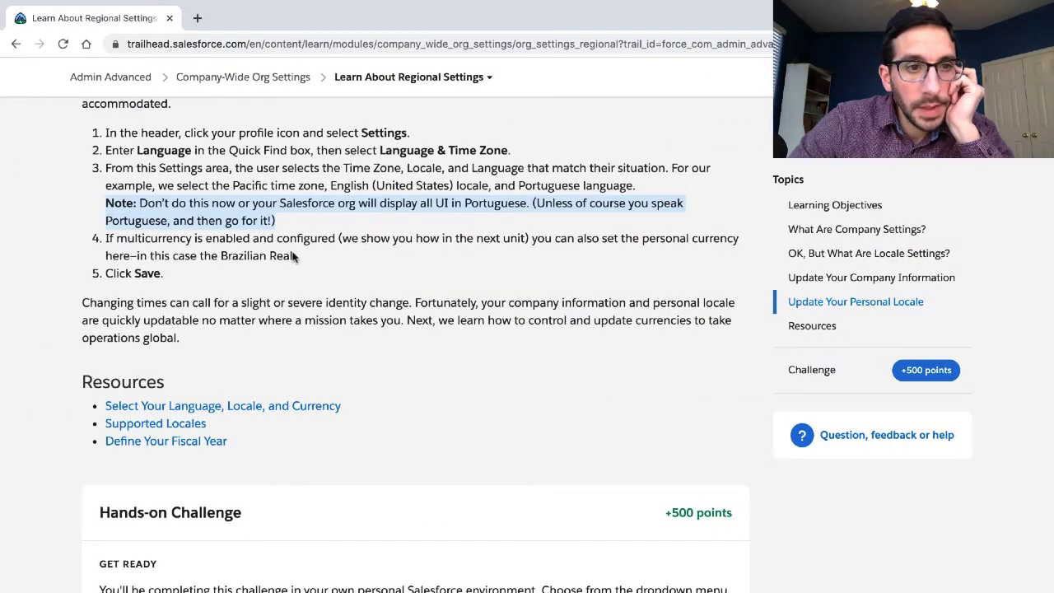
- Read the lesson's multicurrency, Click Save and Changing times steps
triple_click(289, 249)
scroll(289, 250, down, 2)
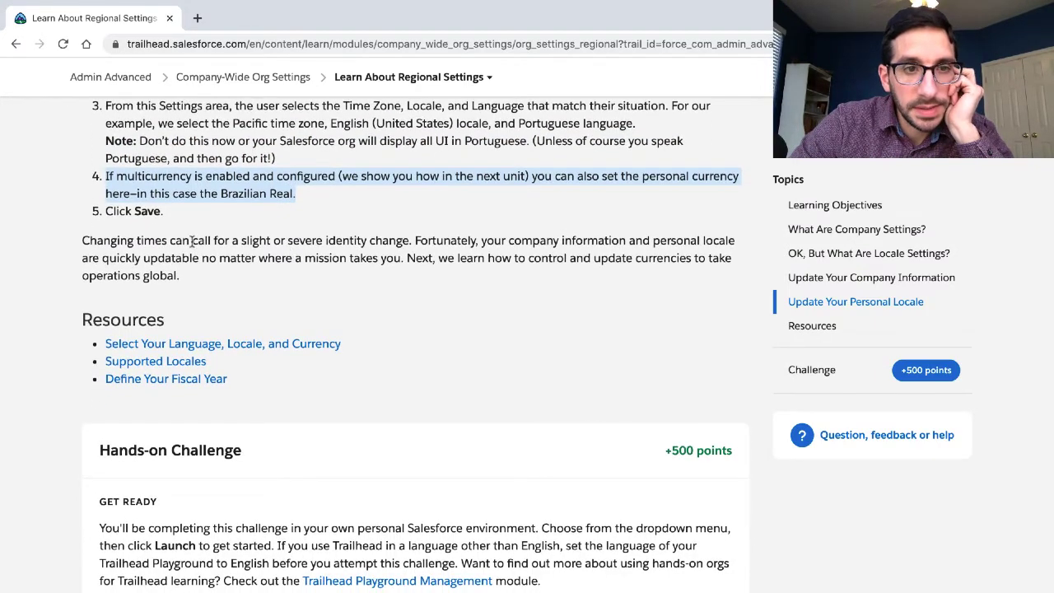
triple_click(122, 210)
triple_click(123, 257)
scroll(123, 258, down, 2)
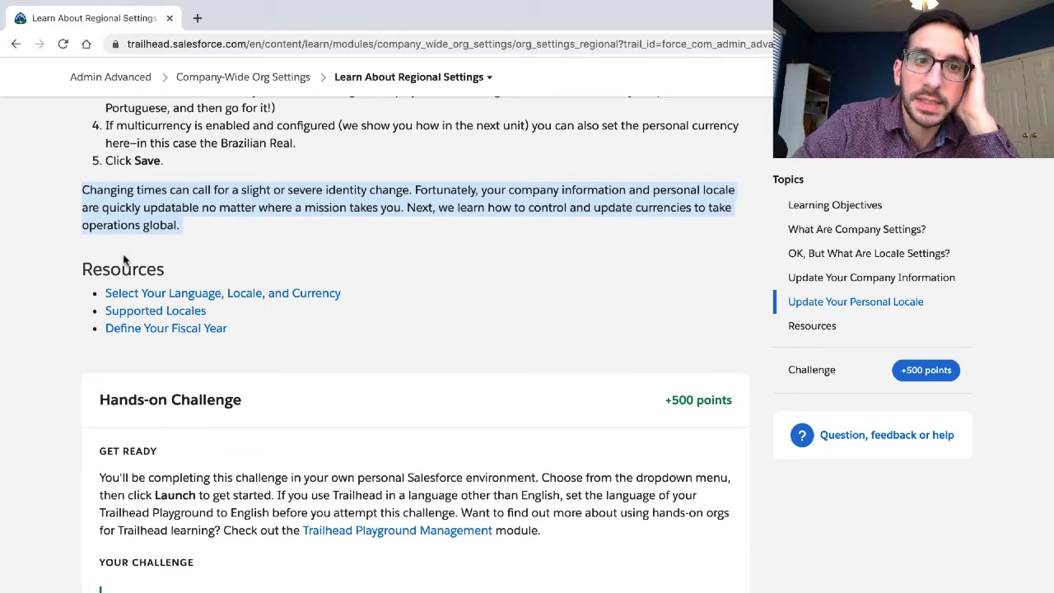
scroll(123, 260, down, 1)
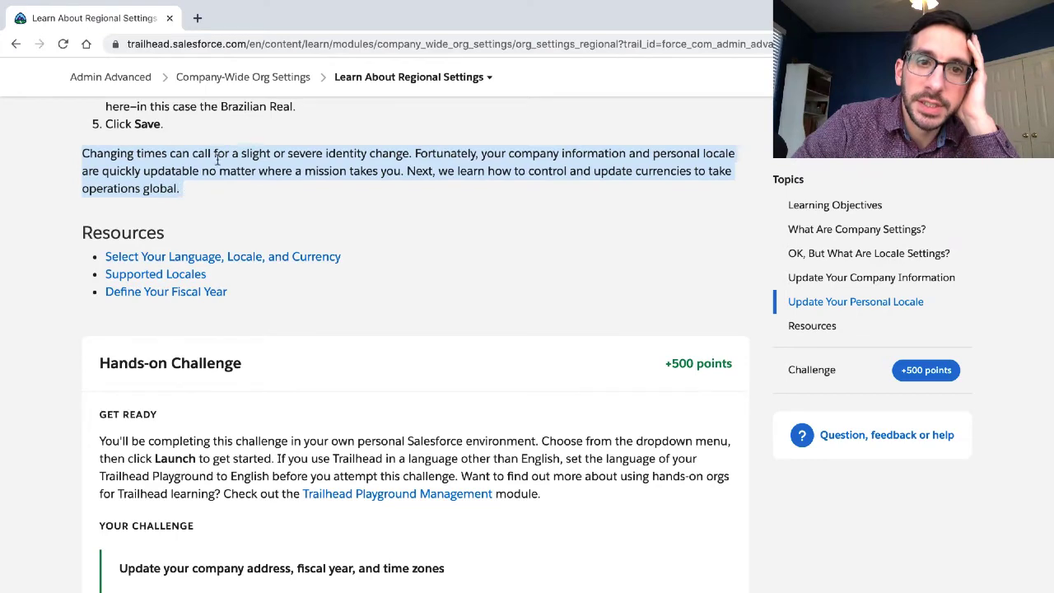
scroll(257, 153, down, 1)
scroll(254, 161, down, 1)
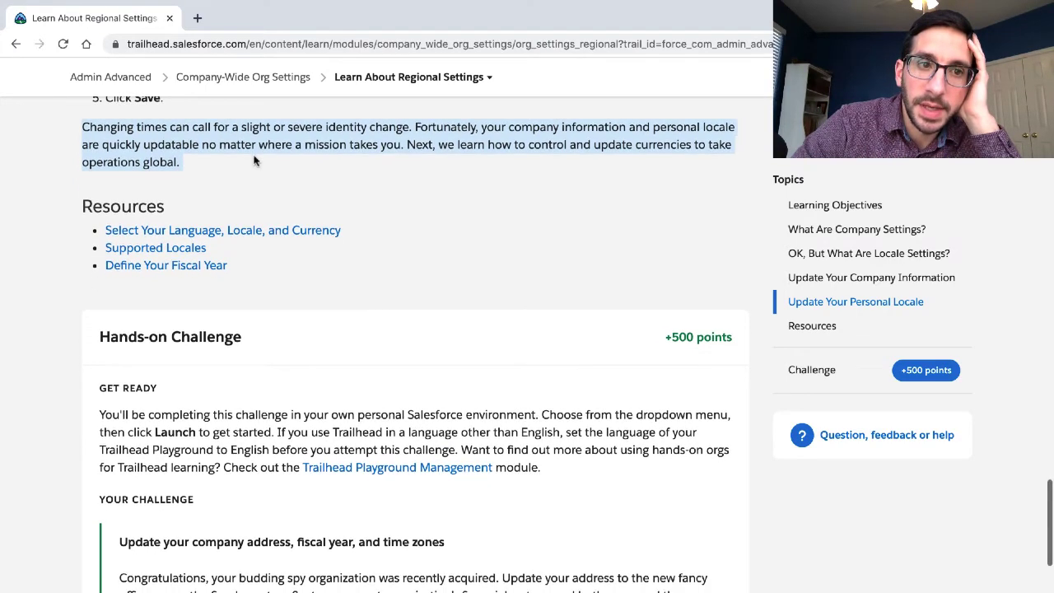
- Scroll to the Hands-on Challenge details, then go back to Salesforce's Fiscal Year page
click(175, 142)
triple_click(175, 141)
click(175, 141)
double_click(175, 141)
triple_click(175, 142)
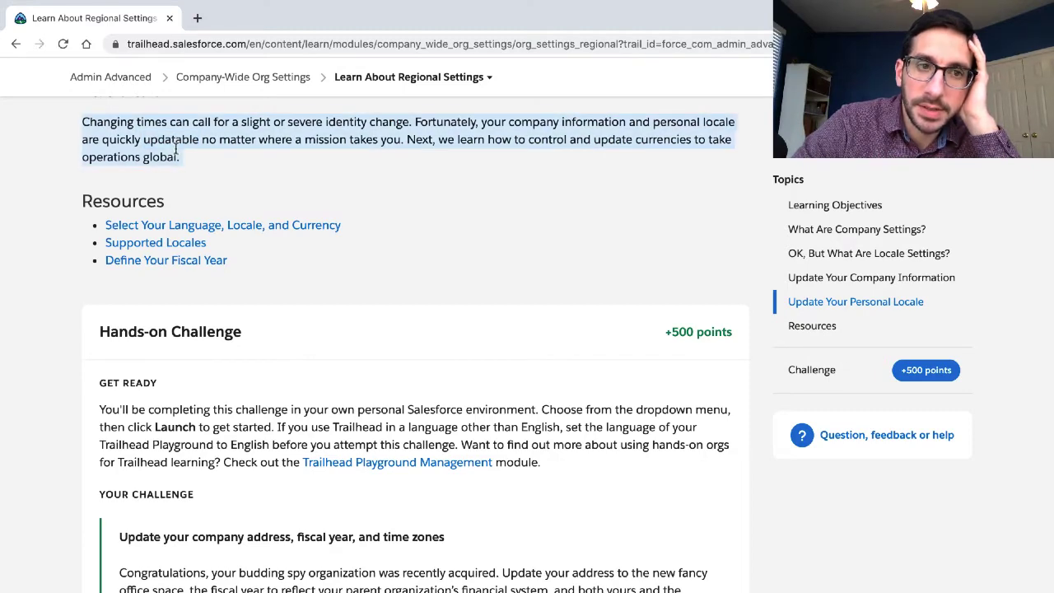
scroll(176, 148, down, 5)
scroll(172, 145, down, 1)
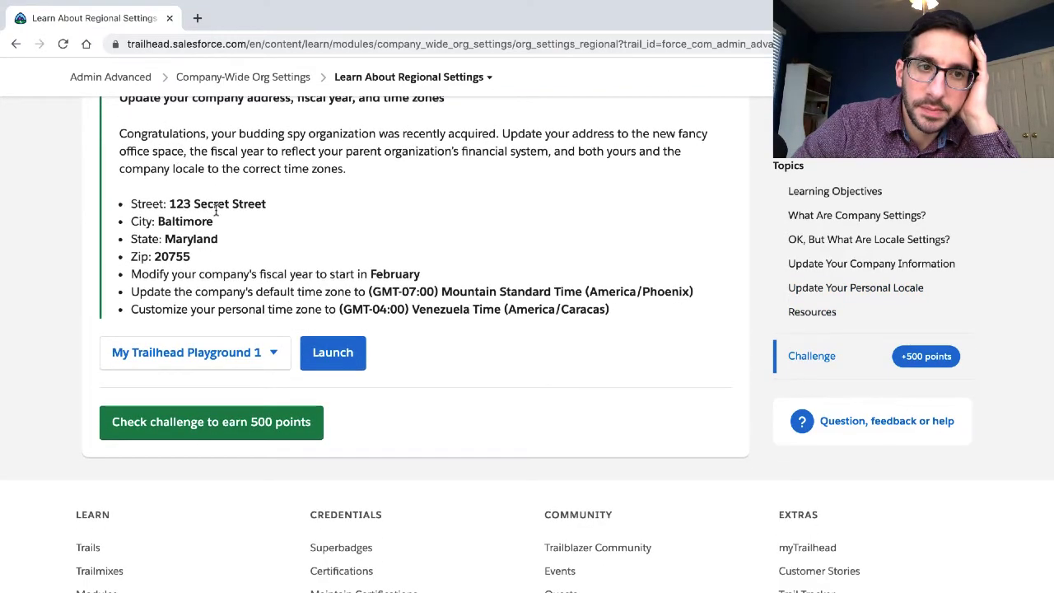
key(alt+Tab)
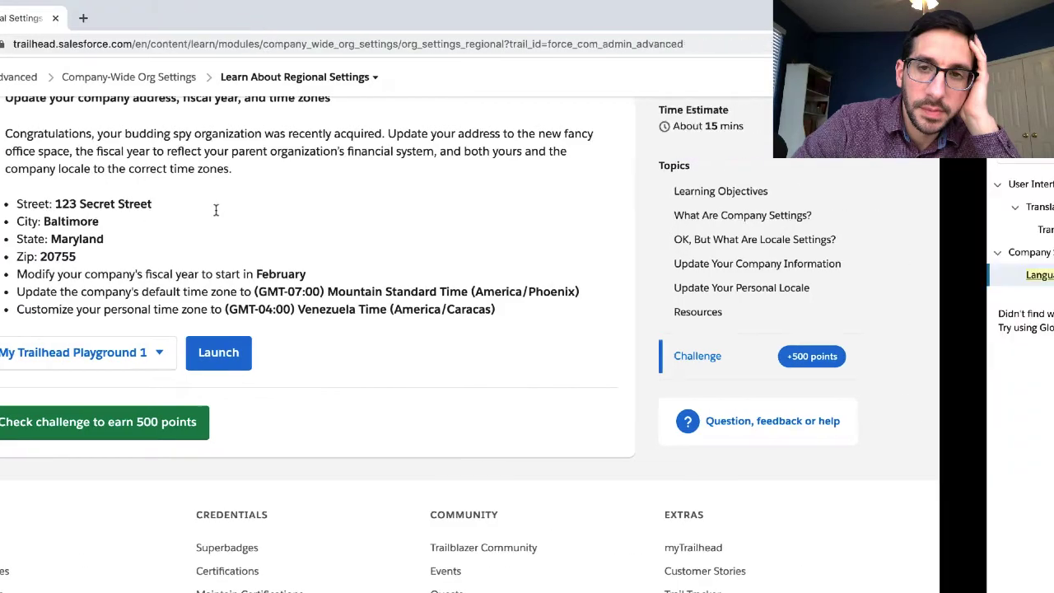
click(13, 49)
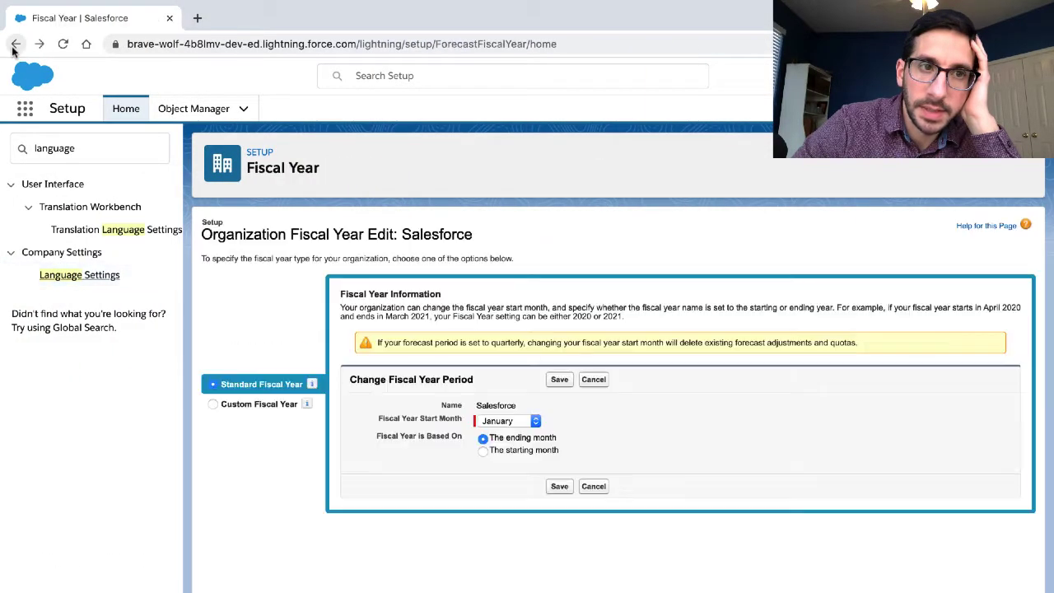
- Return to the Company Information form and check its London address and GMT Dublin time zone
click(13, 50)
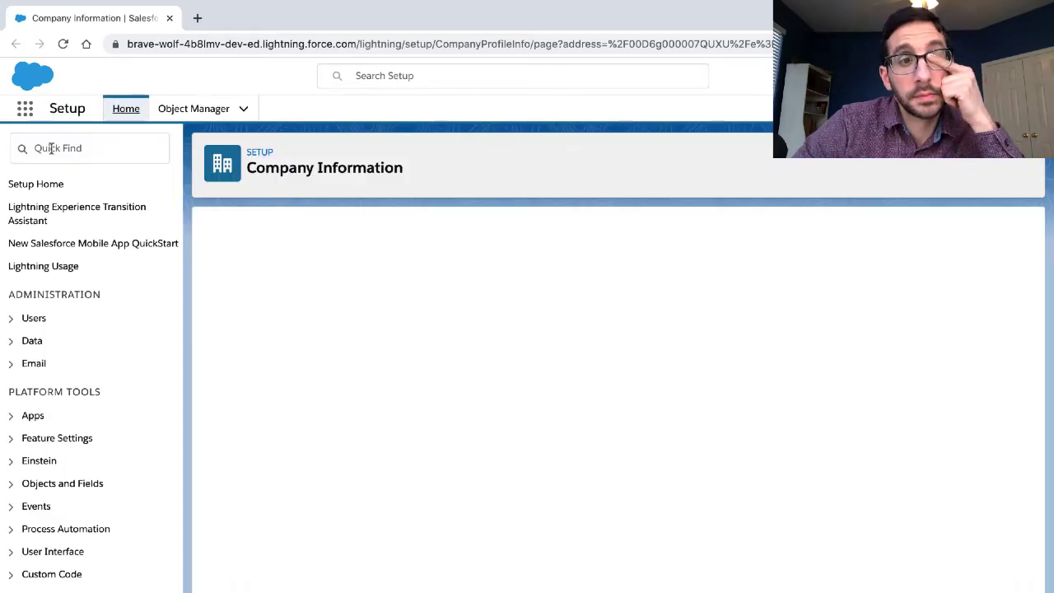
scroll(151, 211, down, 1)
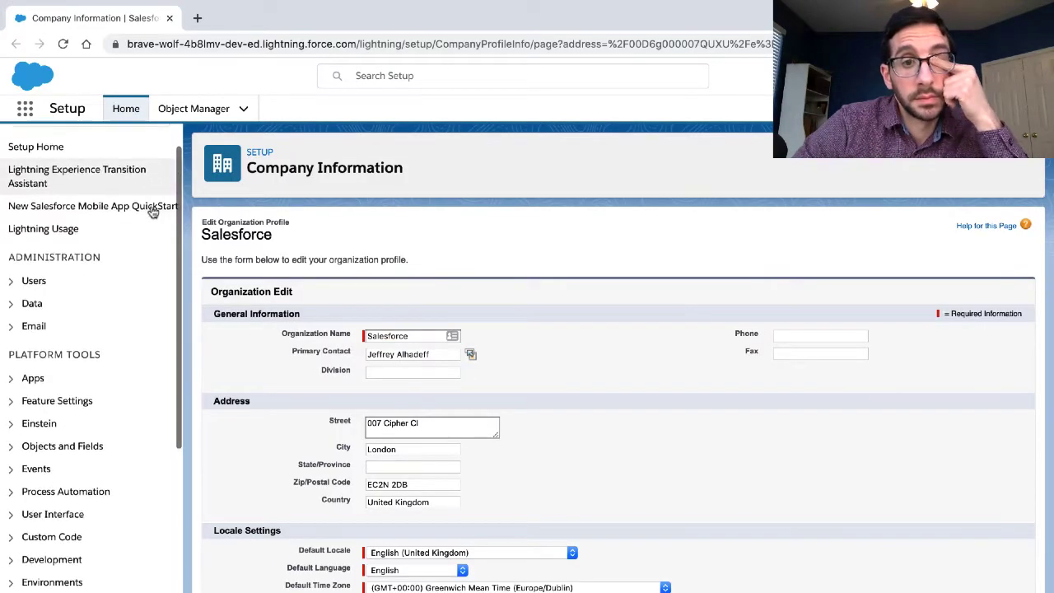
scroll(263, 239, down, 3)
scroll(264, 239, up, 1)
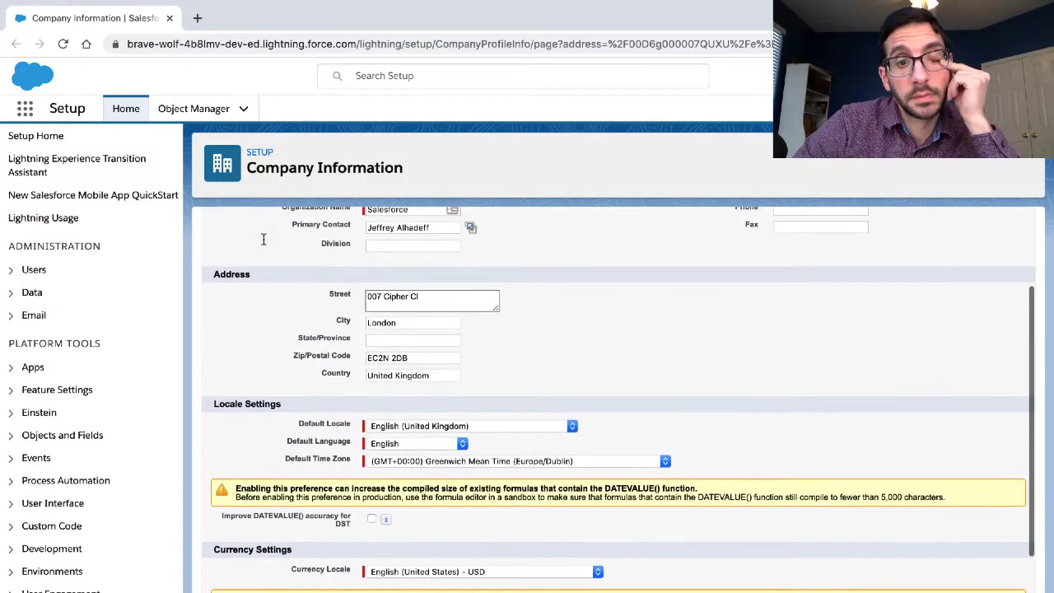
key(ctrl+Left)
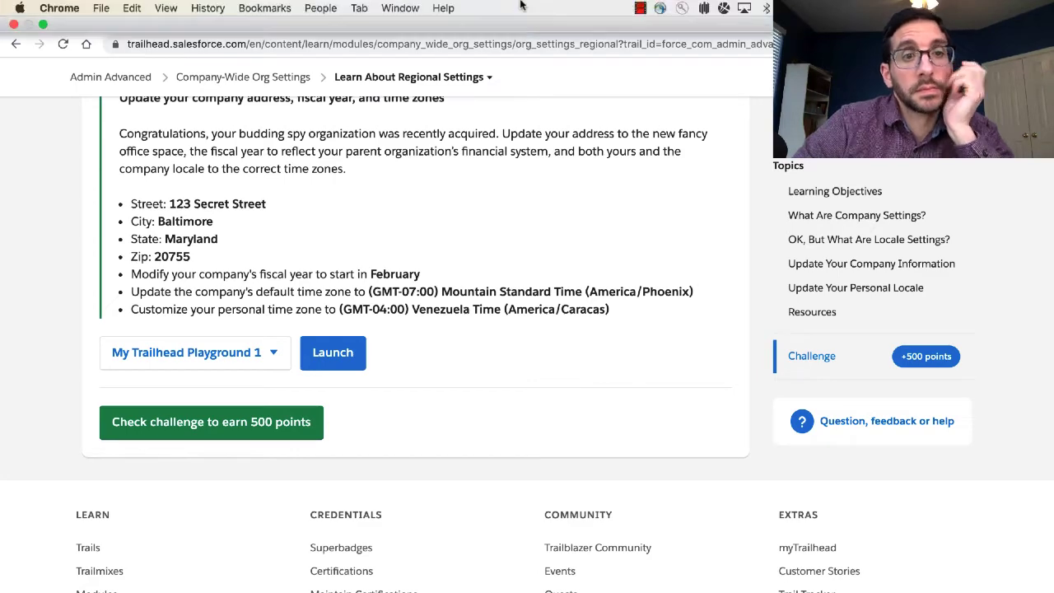
- Highlight the challenge's Baltimore, Maryland and 20755 address lines, then view Fort George G. Meade in Google Maps
mouse_move(527, 5)
click(641, 8)
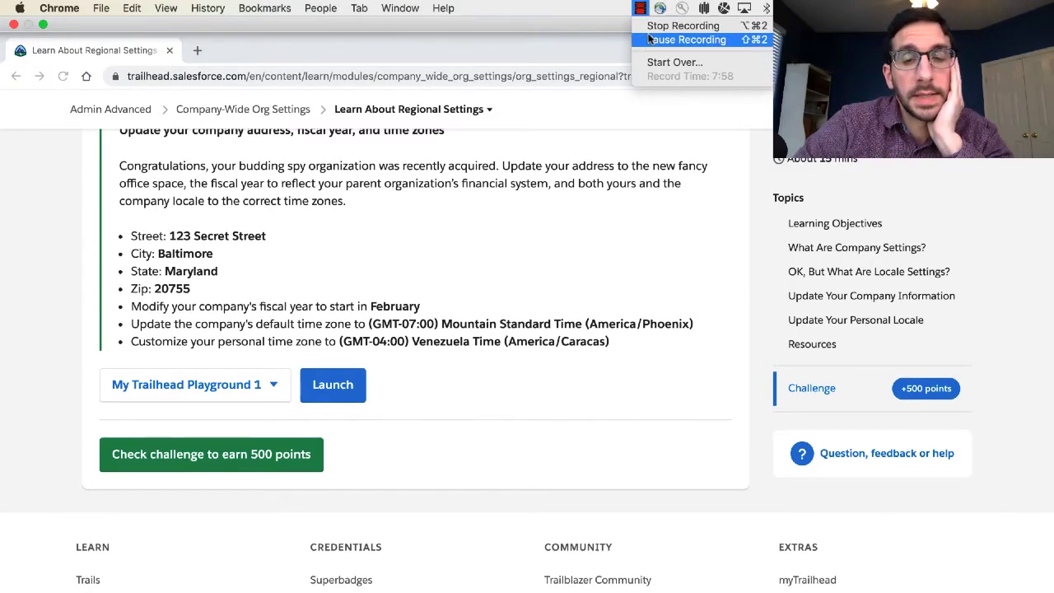
click(652, 38)
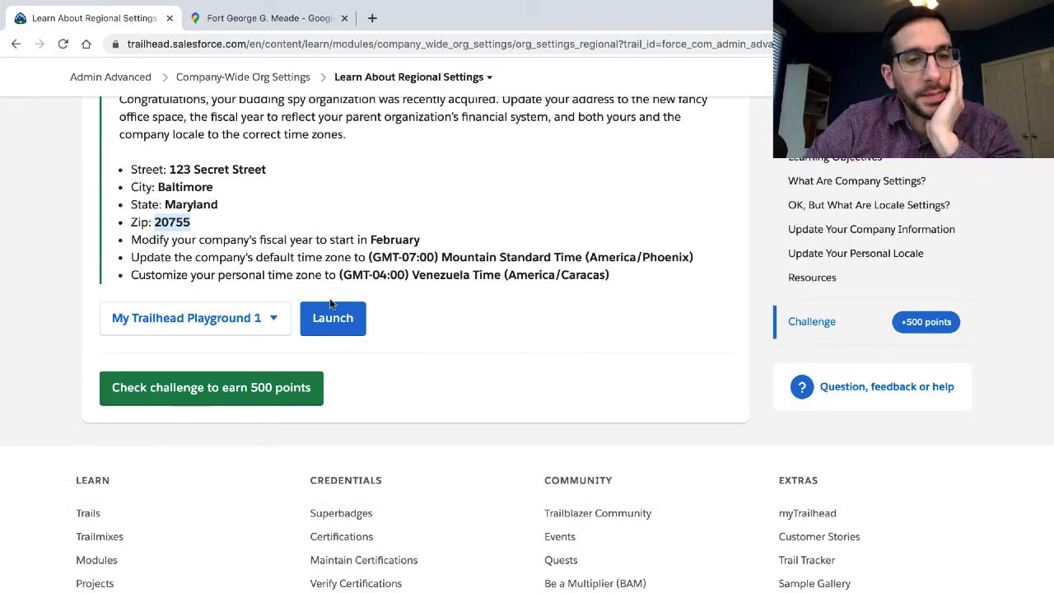
drag(623, 277, 189, 210)
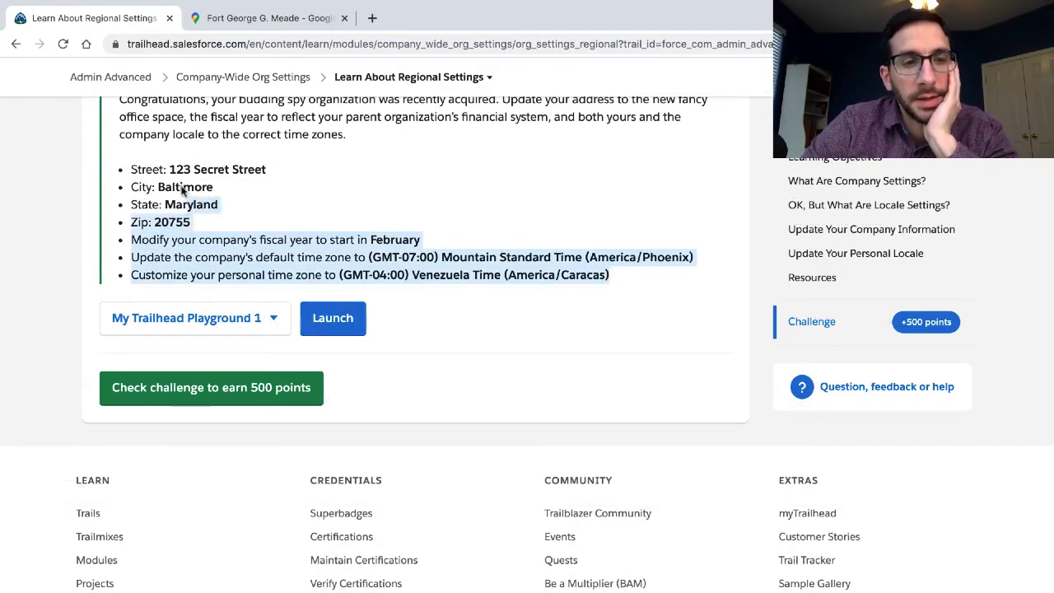
double_click(169, 187)
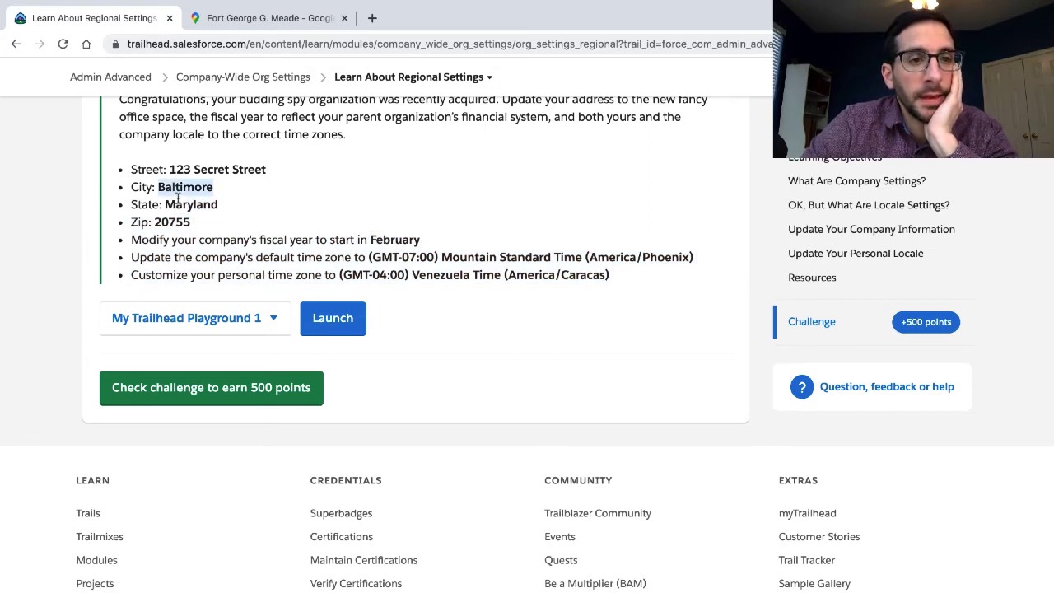
click(189, 207)
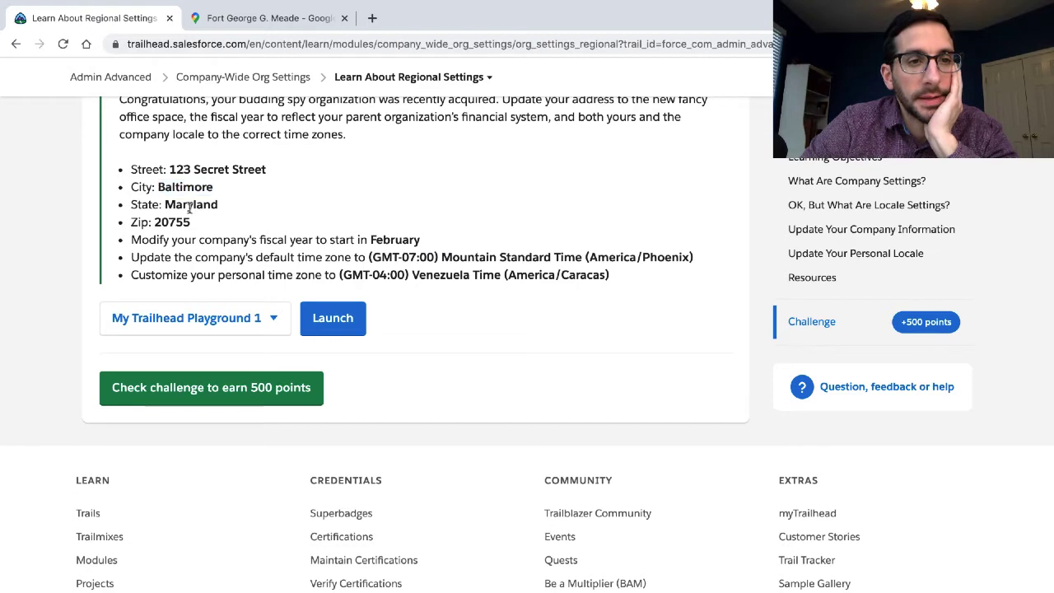
triple_click(190, 207)
triple_click(187, 185)
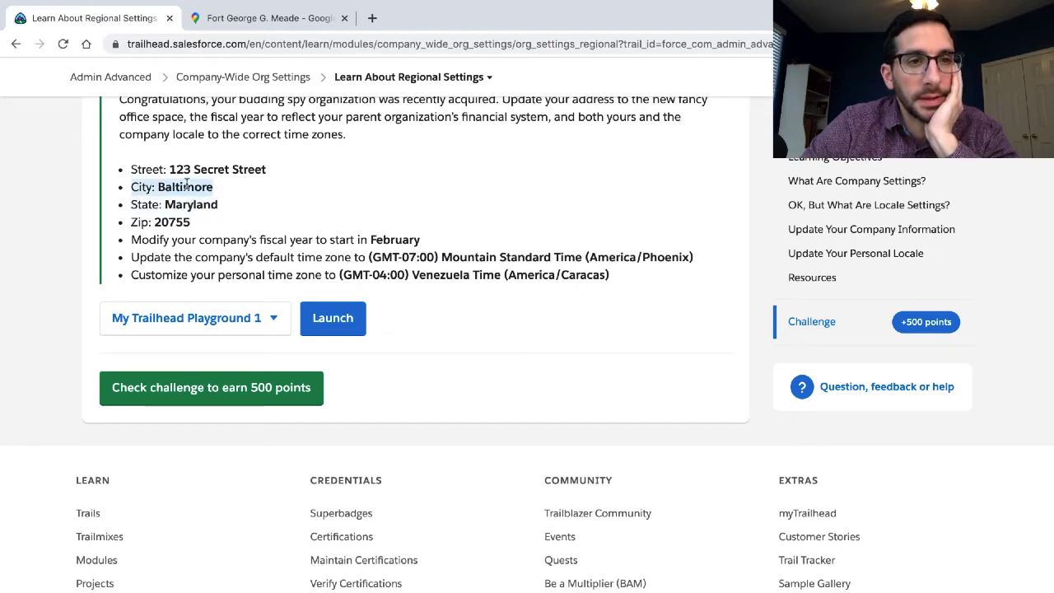
triple_click(189, 206)
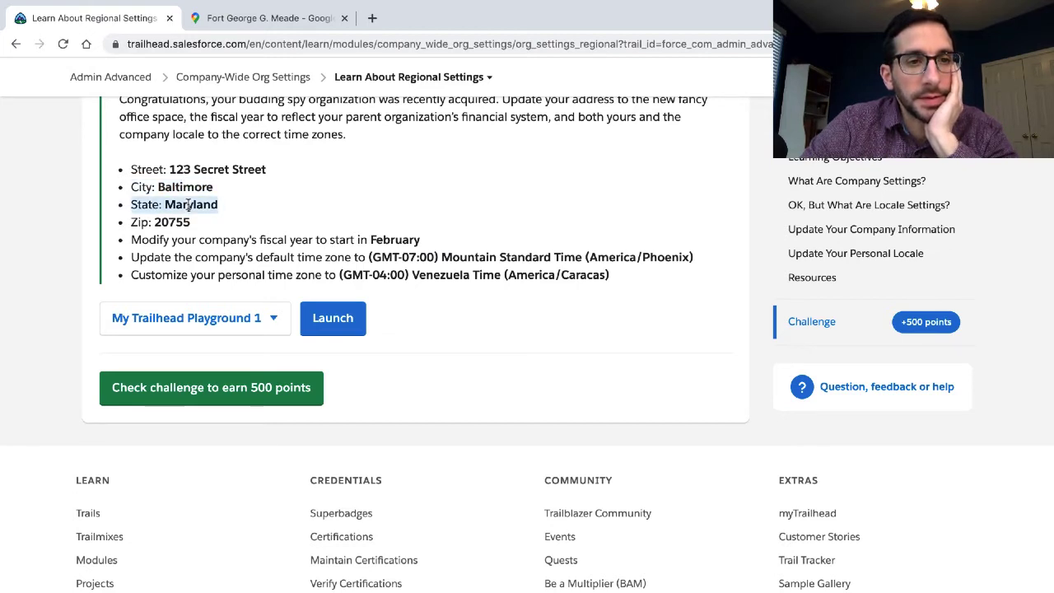
double_click(187, 186)
double_click(172, 222)
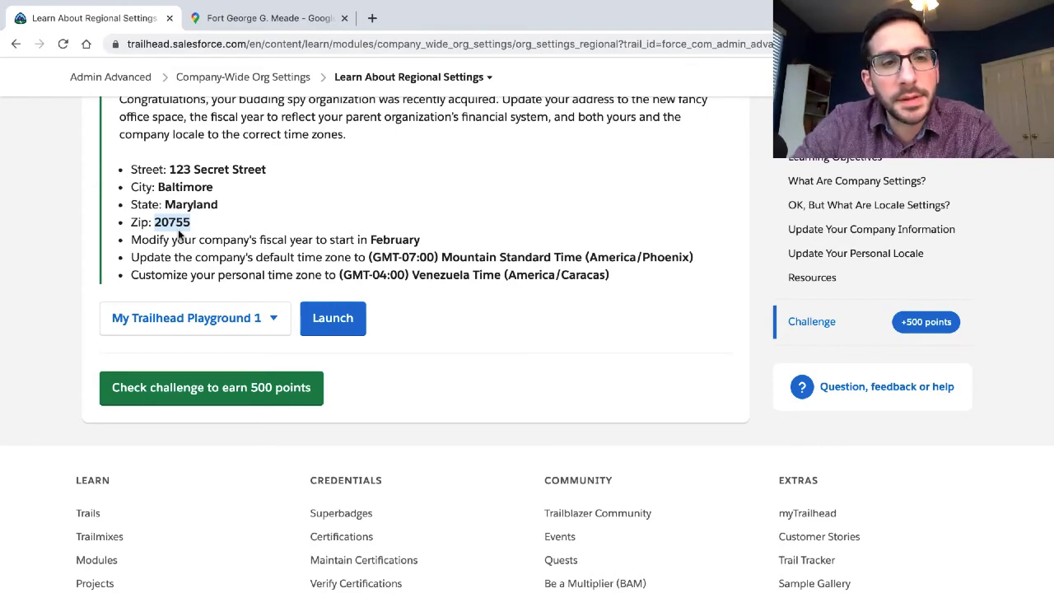
click(227, 17)
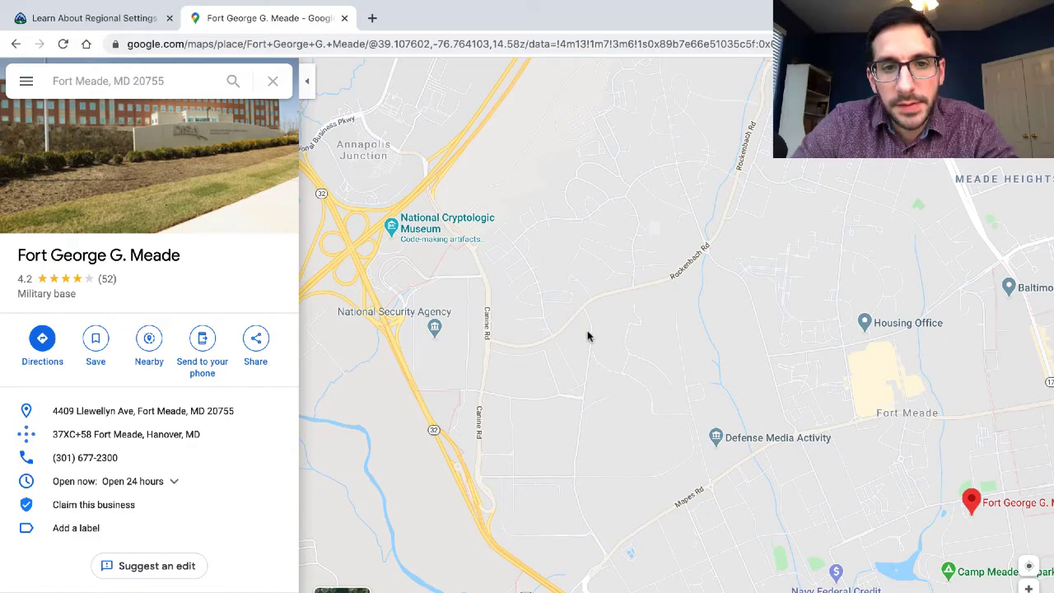
- Zoom around Fort Meade and open the National Security Agency details at 9800 Savage Rd
scroll(587, 336, down, 4)
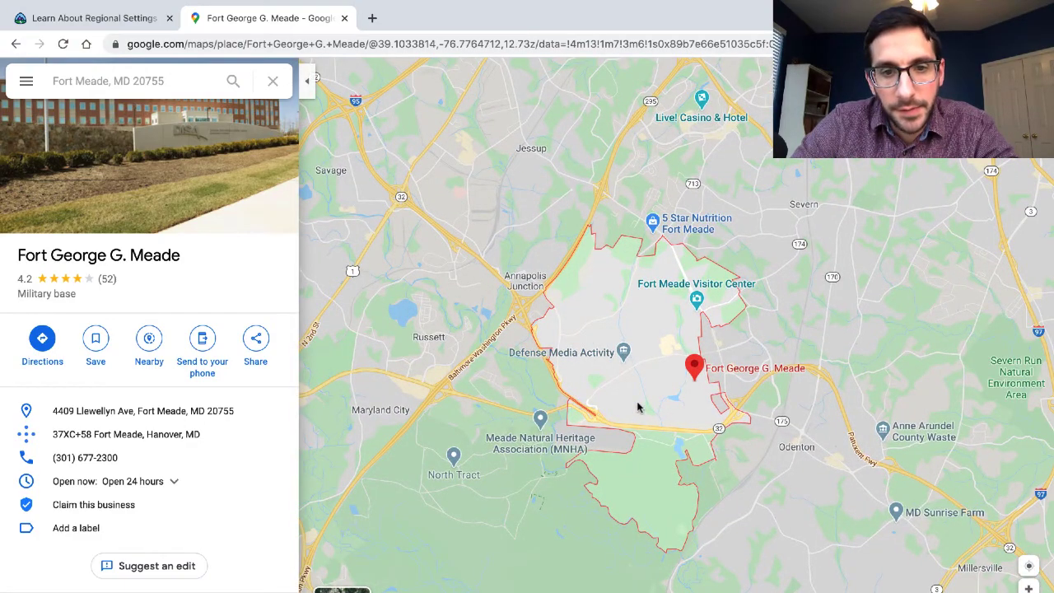
scroll(636, 407, down, 3)
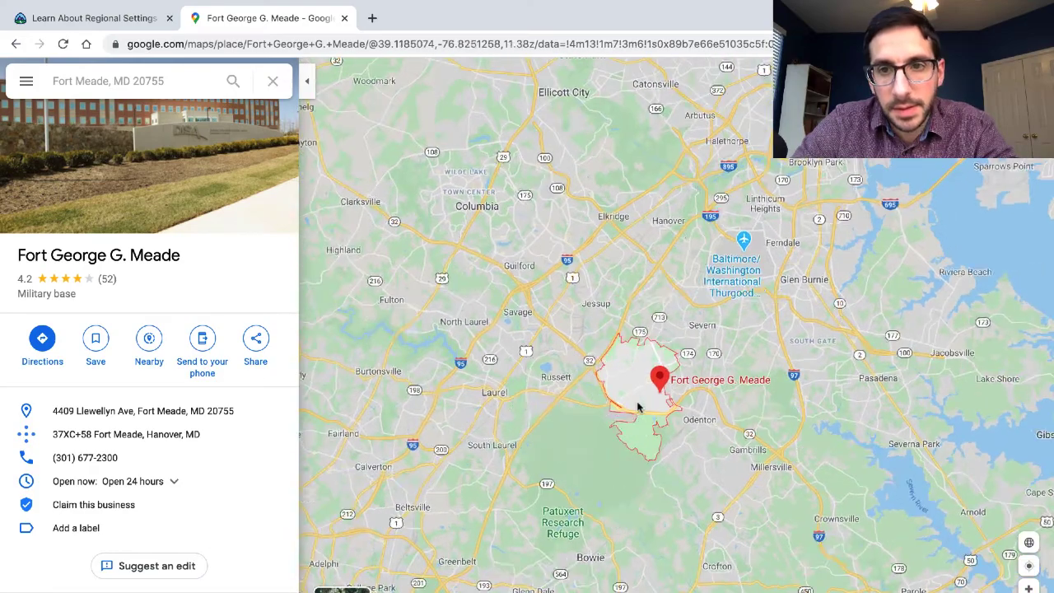
scroll(637, 406, down, 2)
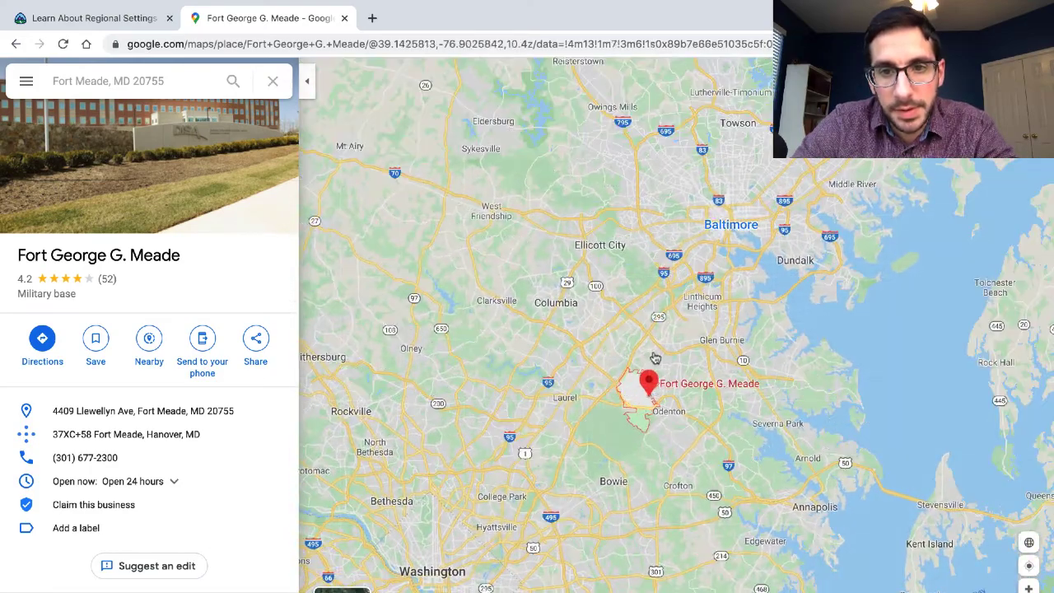
scroll(635, 402, up, 4)
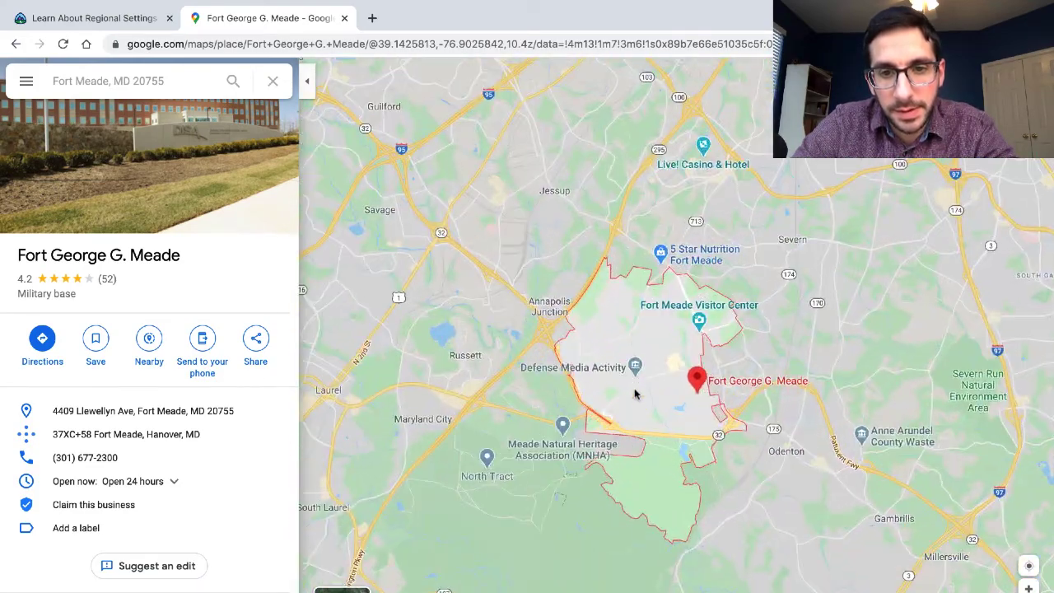
scroll(634, 389, up, 1)
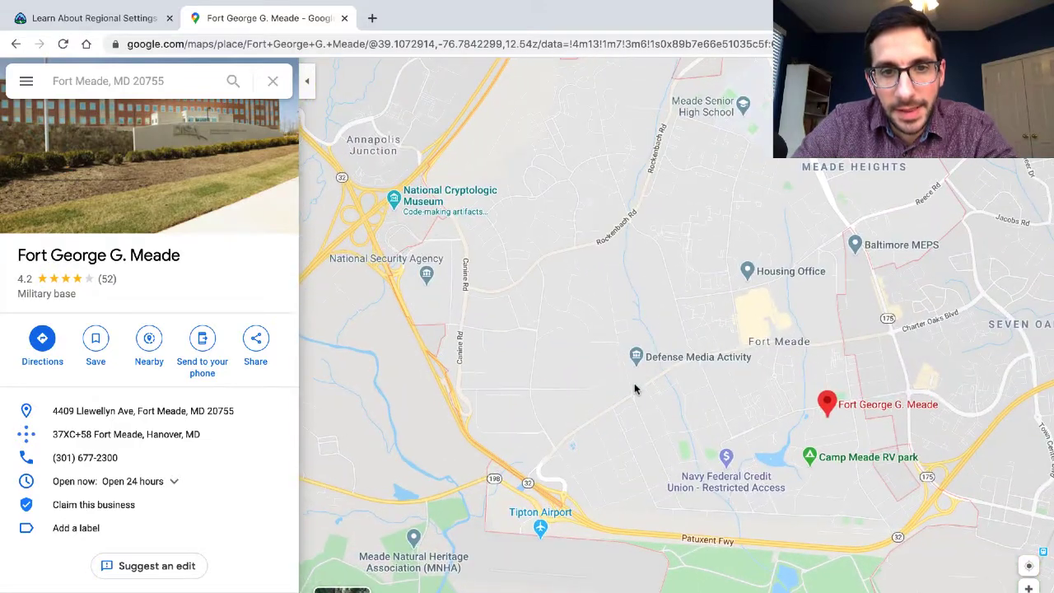
click(428, 280)
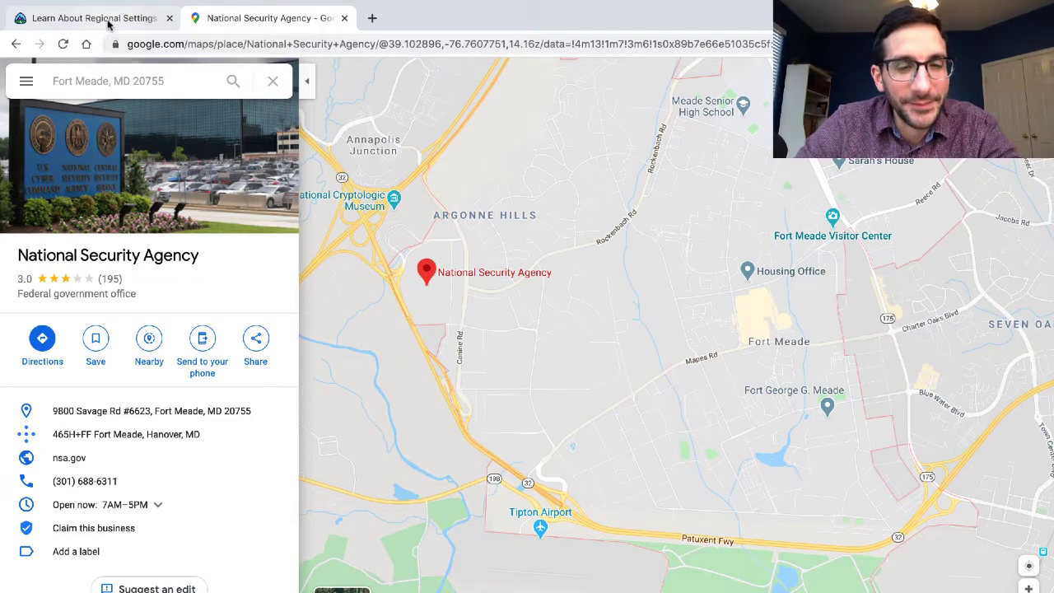
- Select the zip 20755 line and run the challenge check for 500 points
click(107, 20)
scroll(289, 218, down, 1)
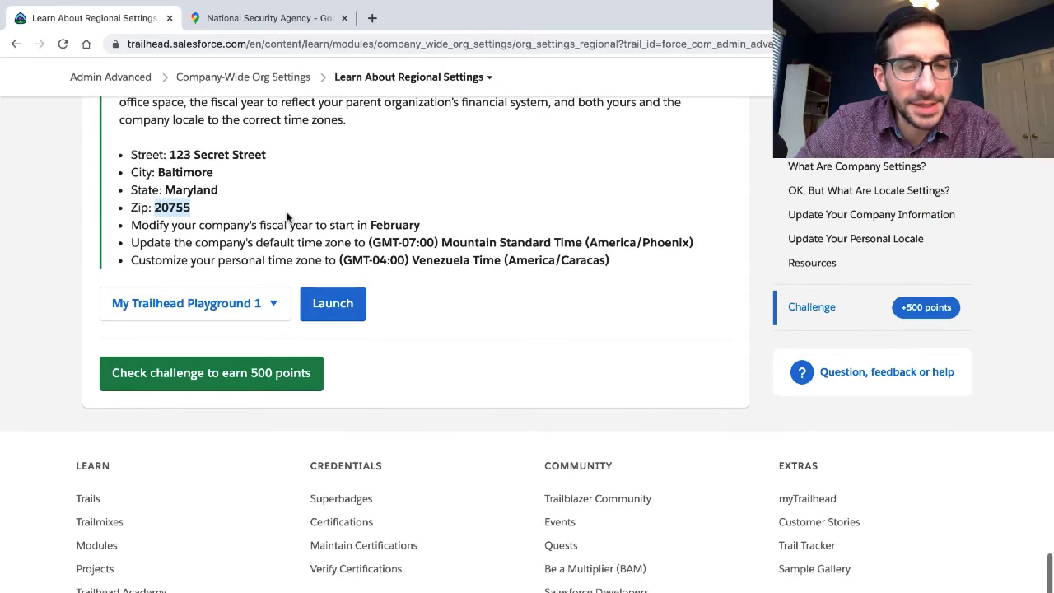
double_click(182, 208)
click(183, 207)
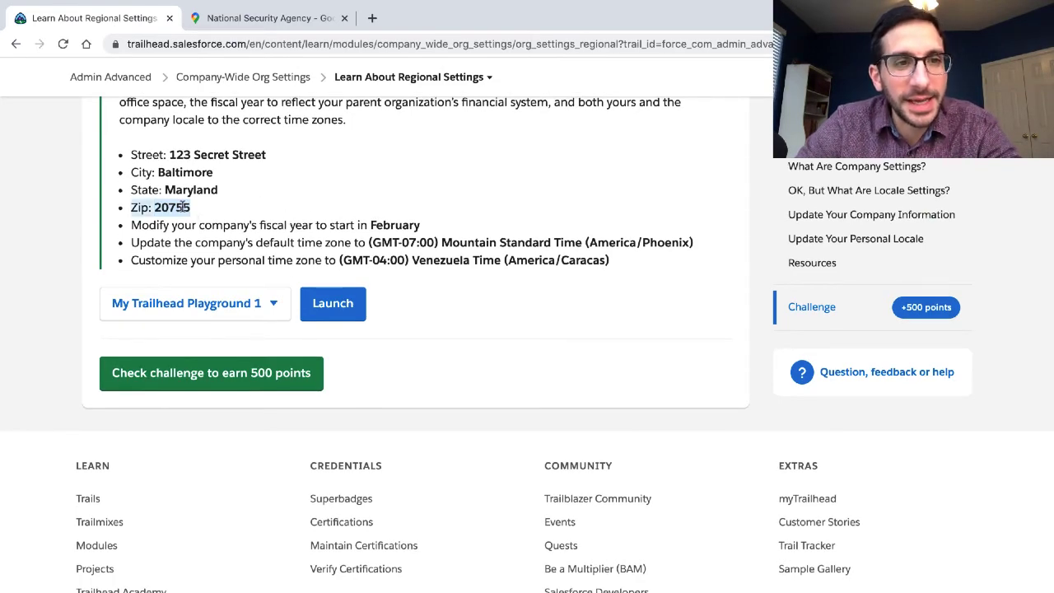
click(228, 370)
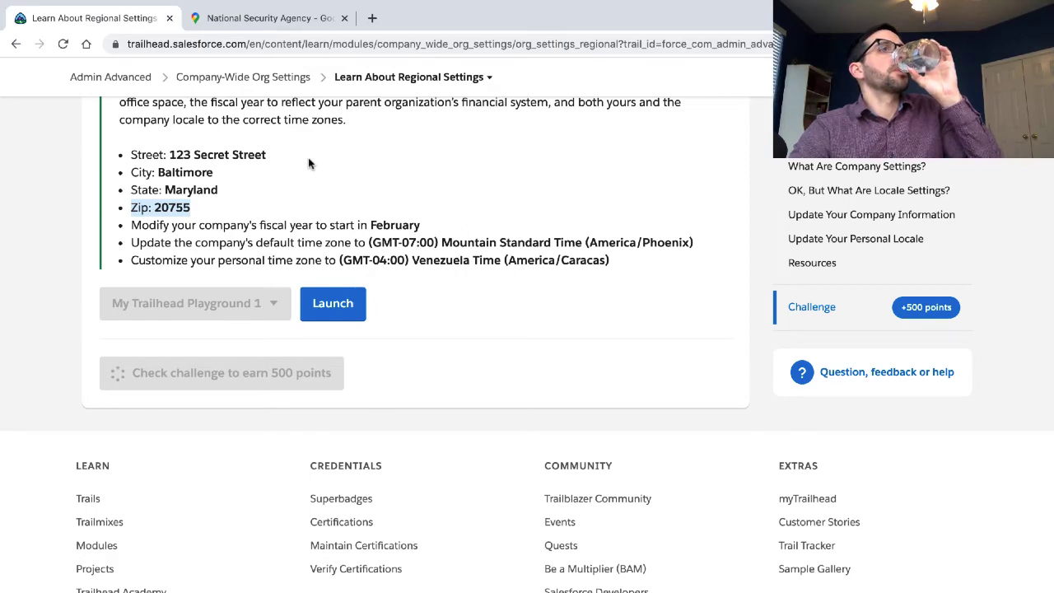
click(285, 25)
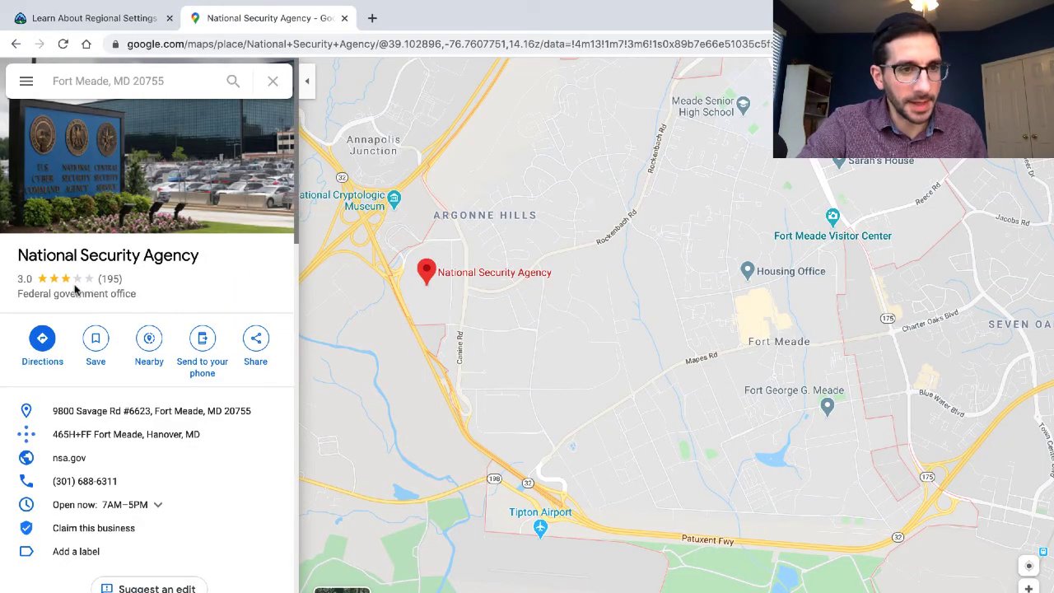
scroll(74, 305, down, 5)
scroll(74, 306, down, 3)
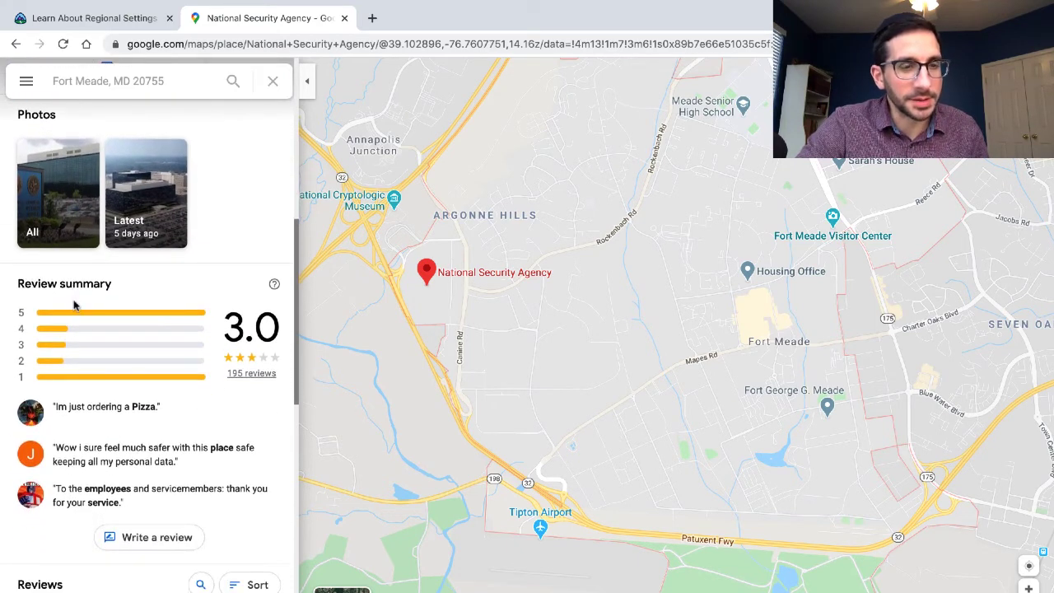
scroll(74, 305, down, 3)
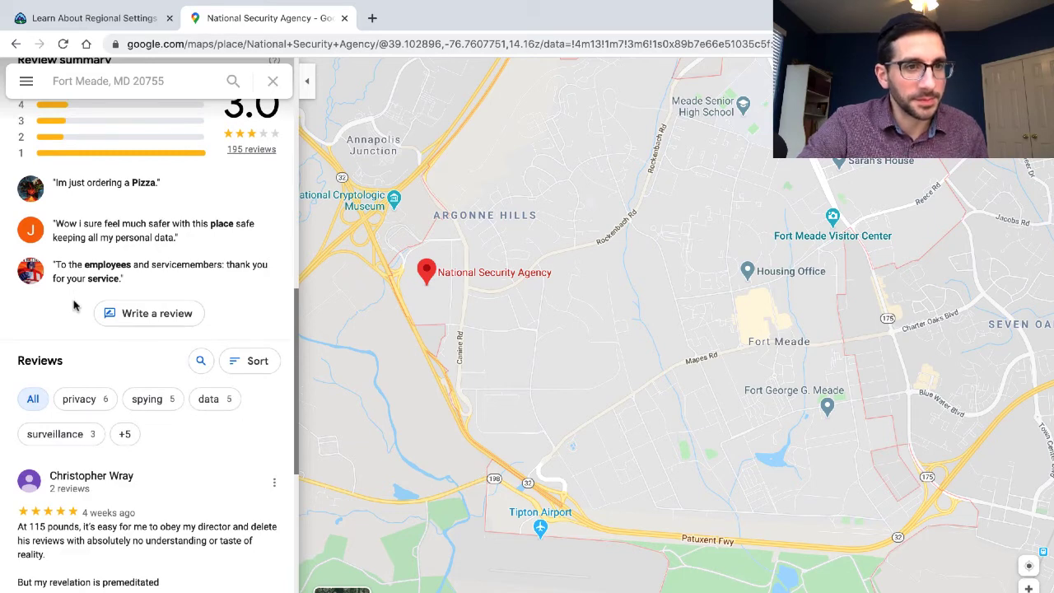
scroll(73, 306, down, 4)
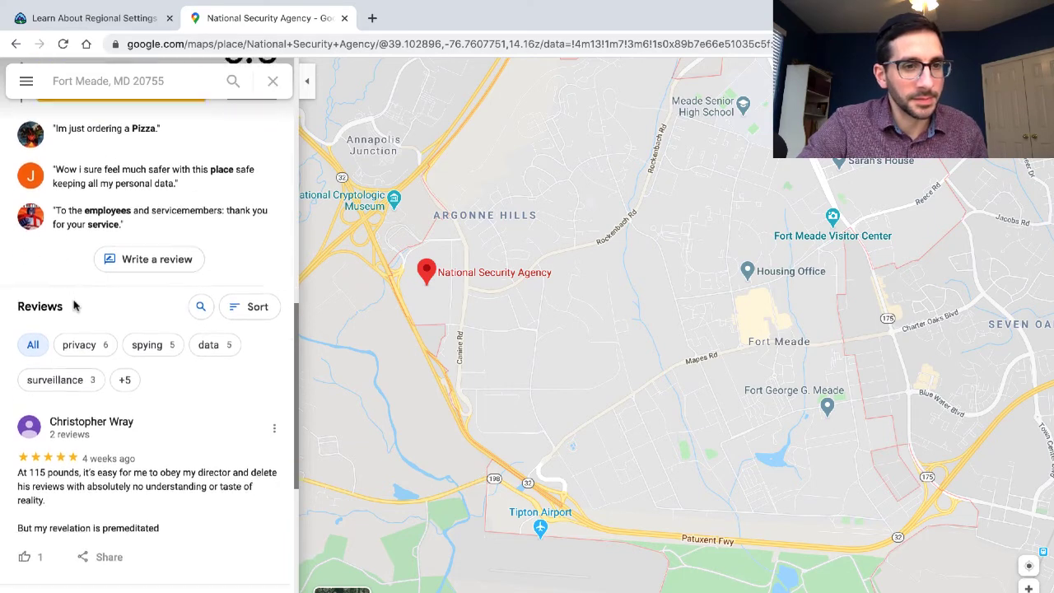
scroll(73, 305, down, 1)
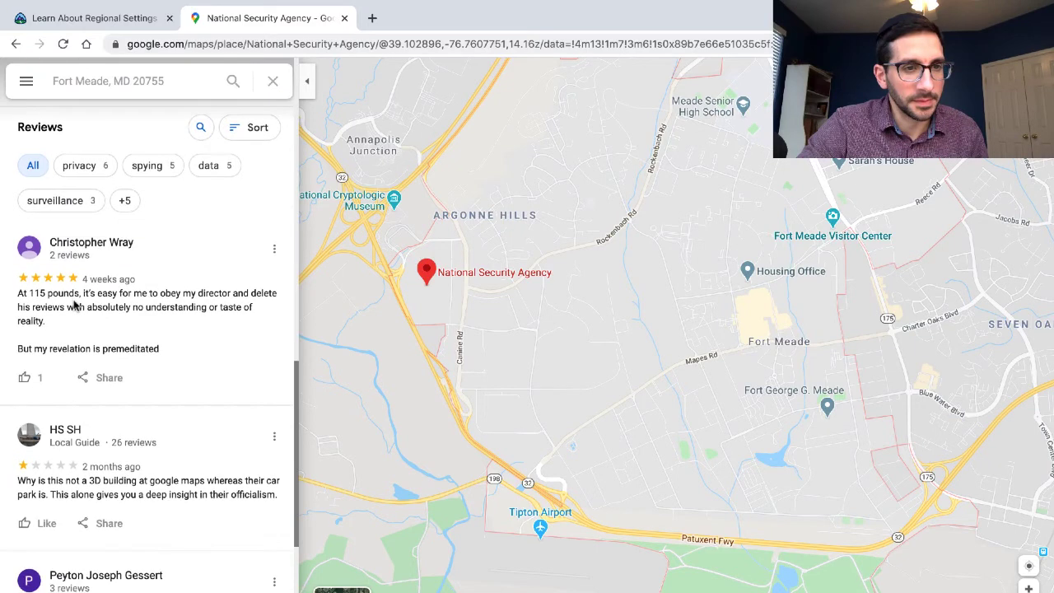
scroll(73, 305, down, 2)
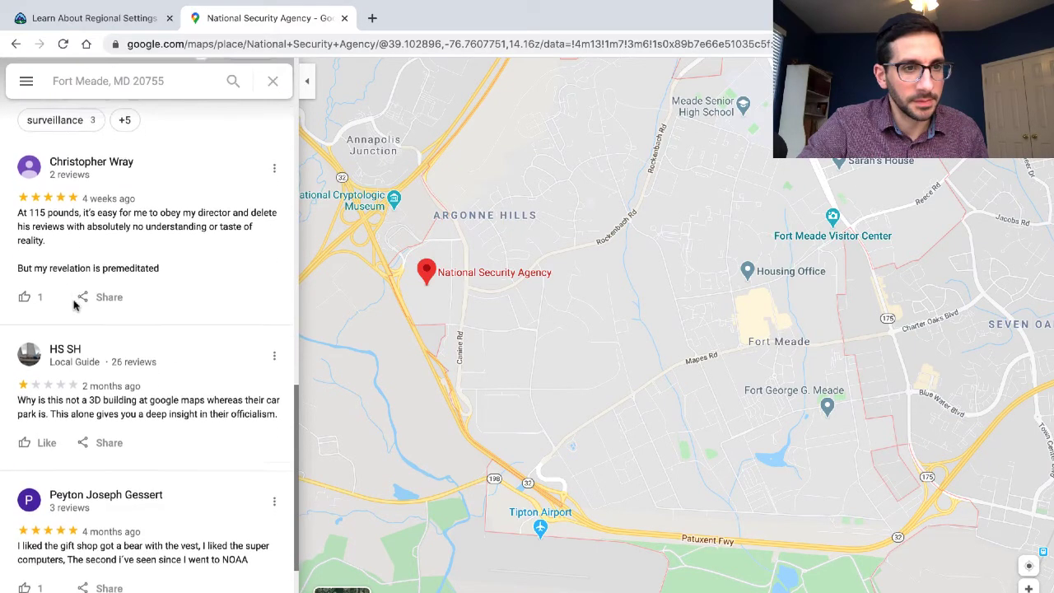
scroll(74, 306, down, 1)
scroll(74, 304, down, 2)
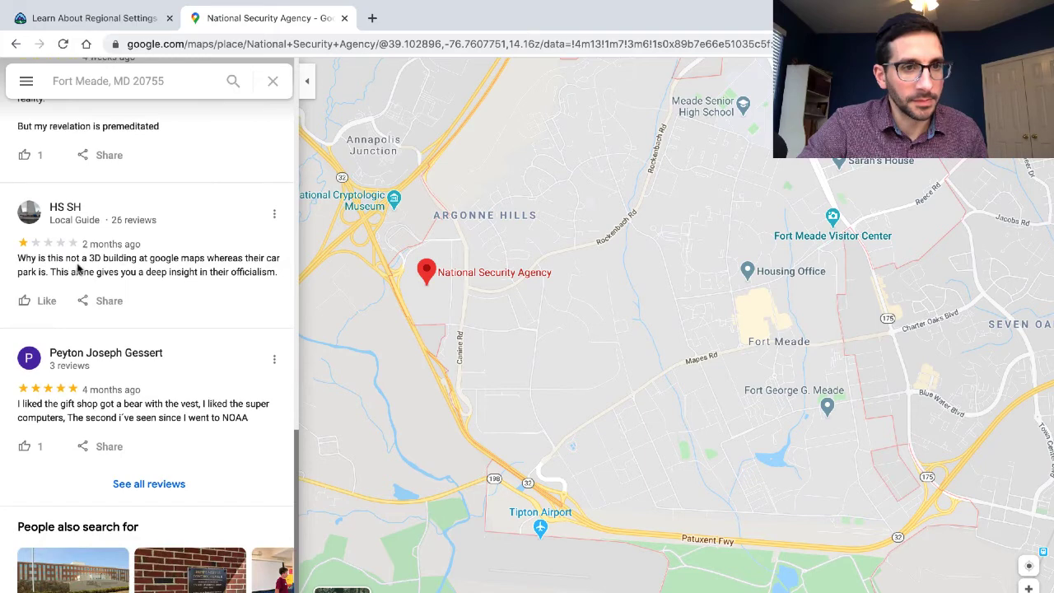
scroll(78, 266, down, 1)
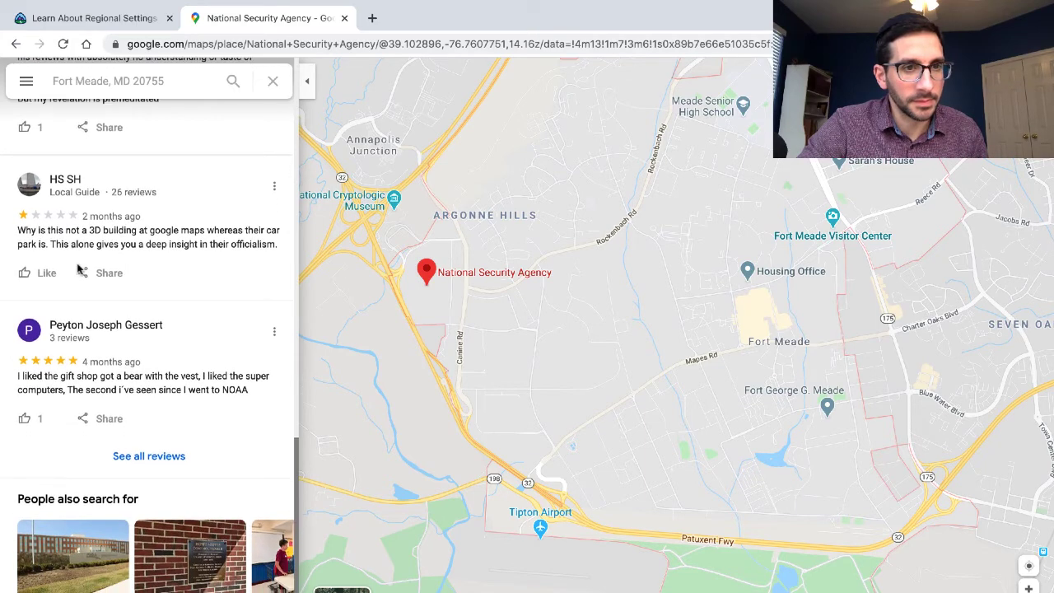
scroll(78, 267, down, 2)
scroll(79, 266, up, 1)
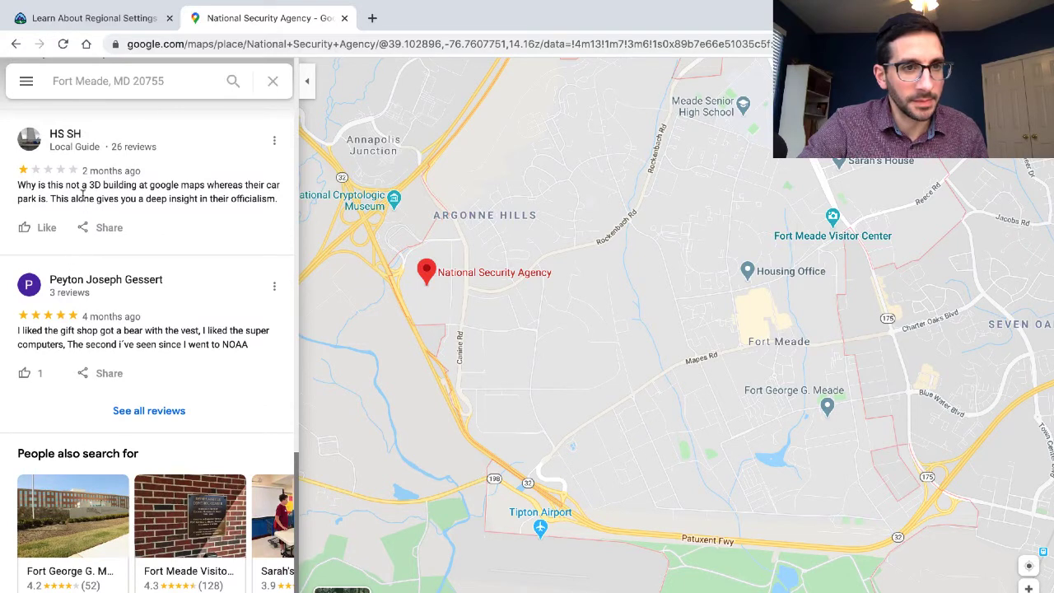
scroll(84, 193, down, 1)
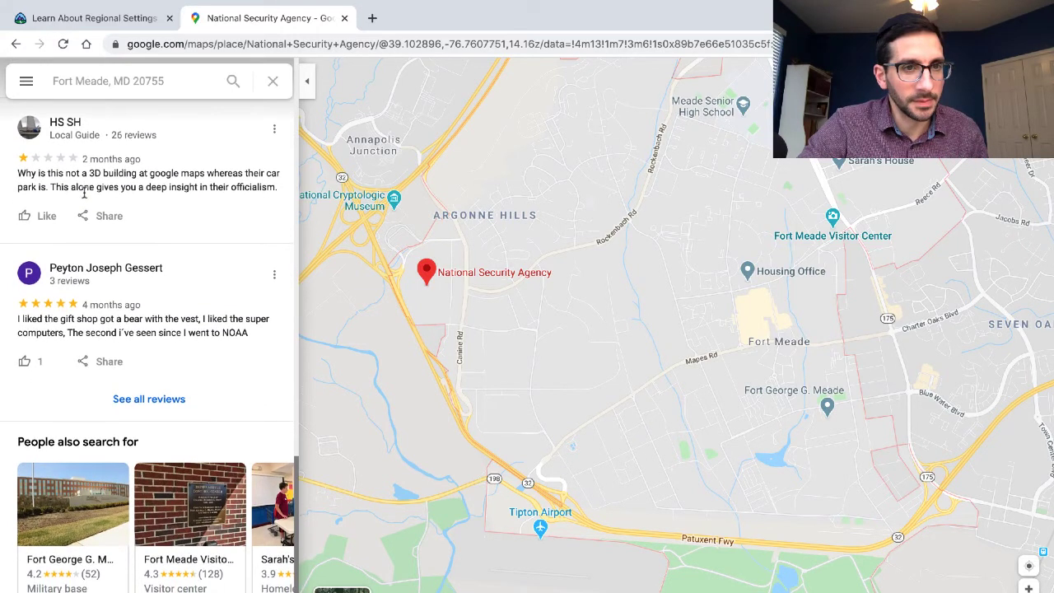
scroll(84, 192, down, 1)
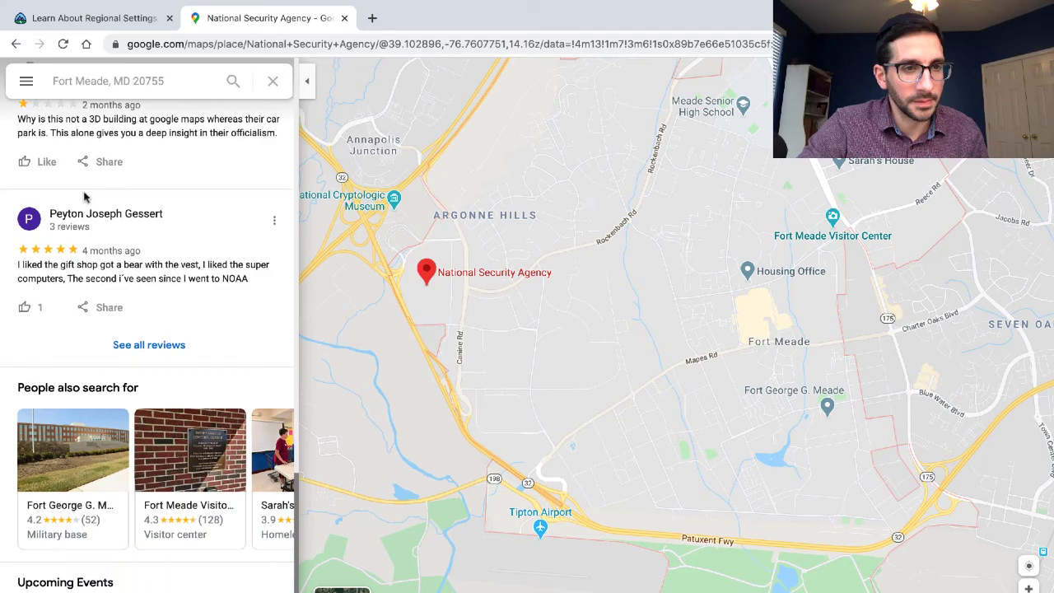
- Show all National Security Agency reviews and expand the math museum review to full text
click(141, 344)
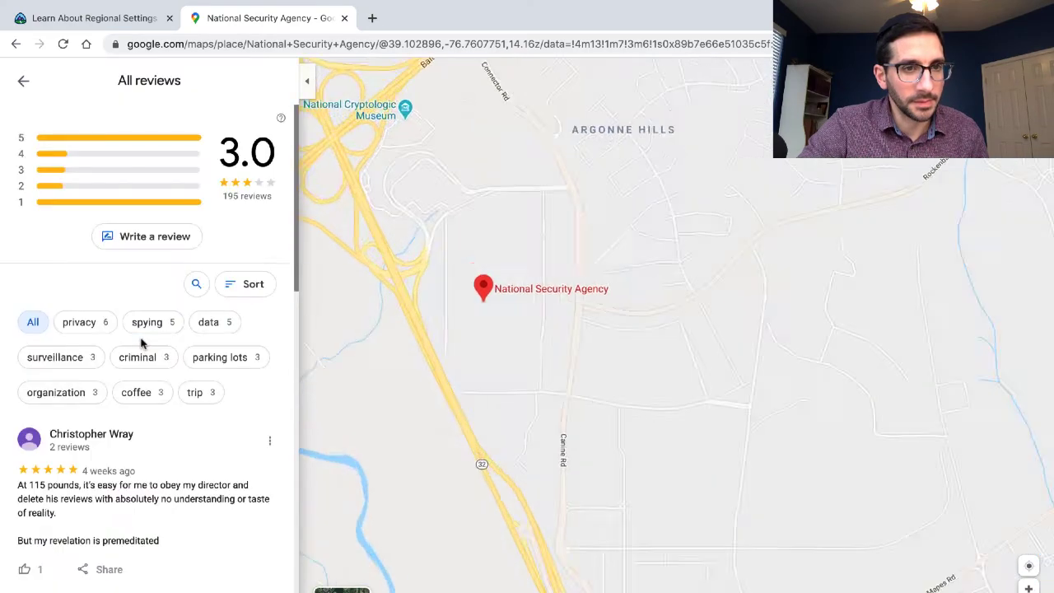
scroll(140, 344, down, 10)
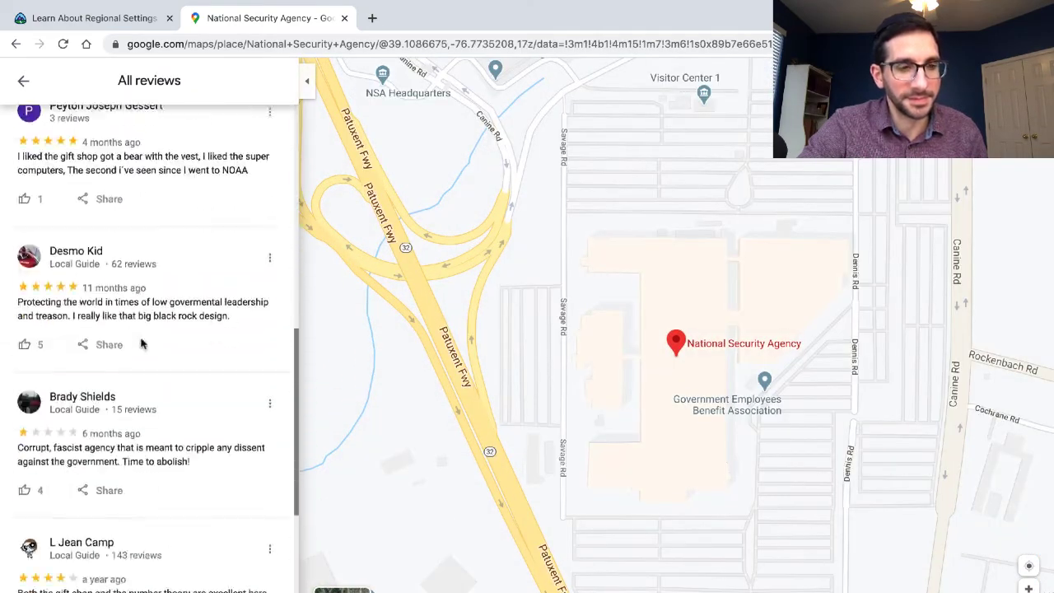
scroll(140, 342, down, 1)
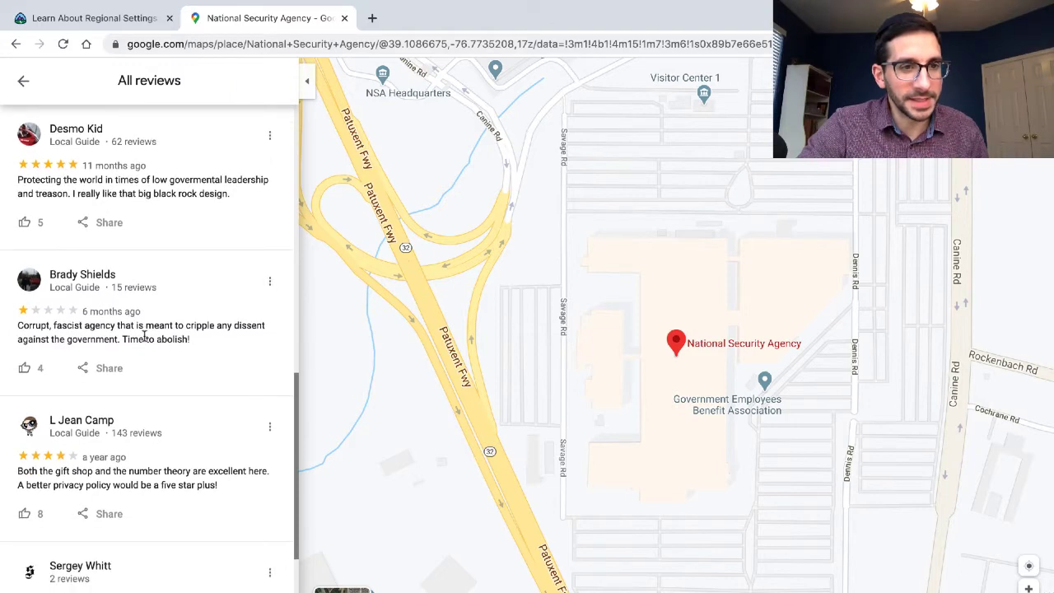
scroll(144, 334, down, 3)
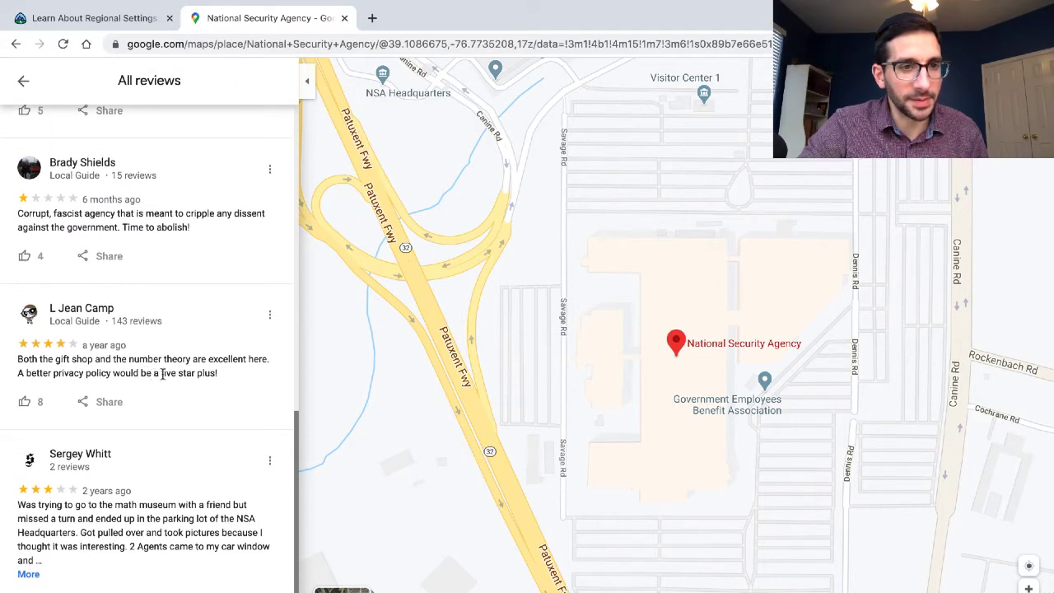
scroll(177, 372, down, 5)
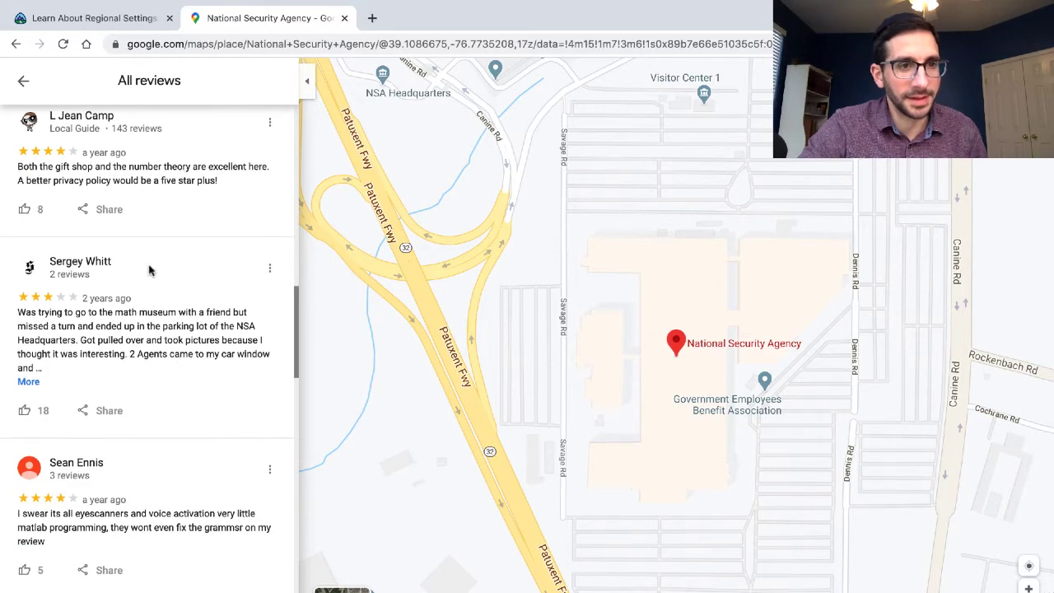
triple_click(146, 343)
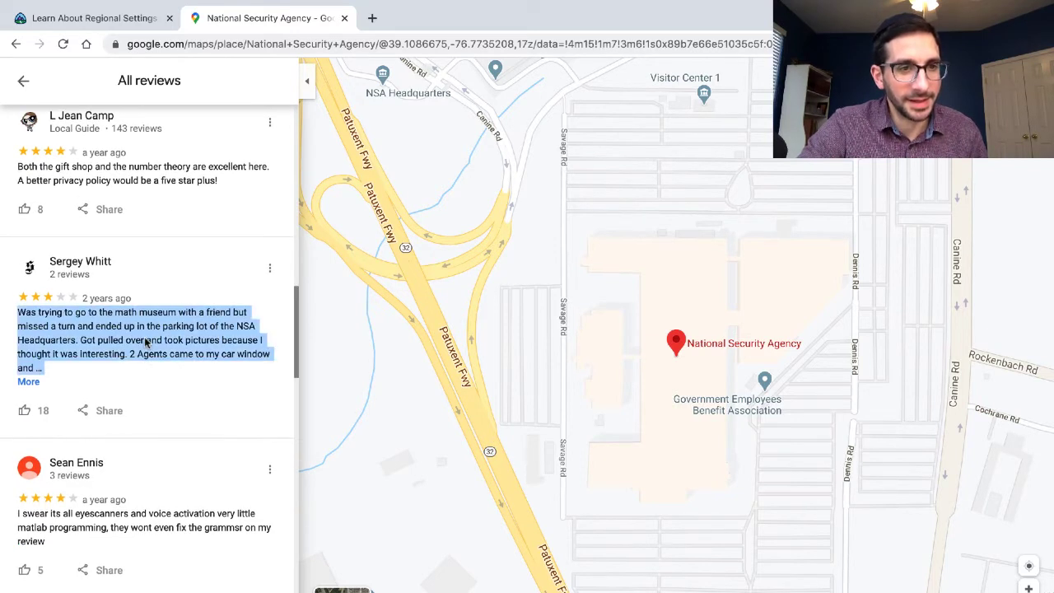
scroll(146, 344, down, 1)
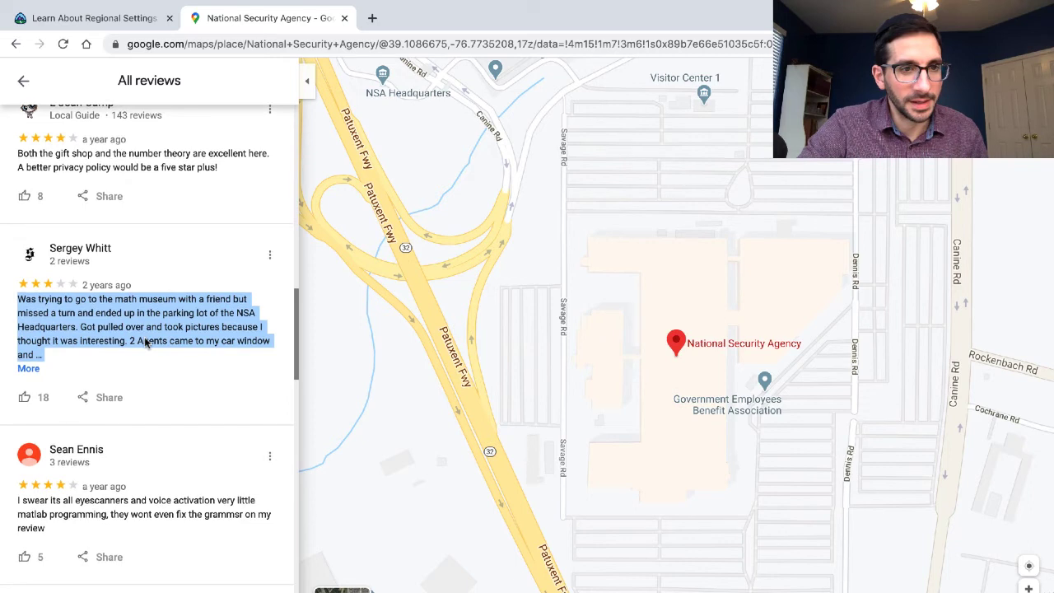
click(27, 371)
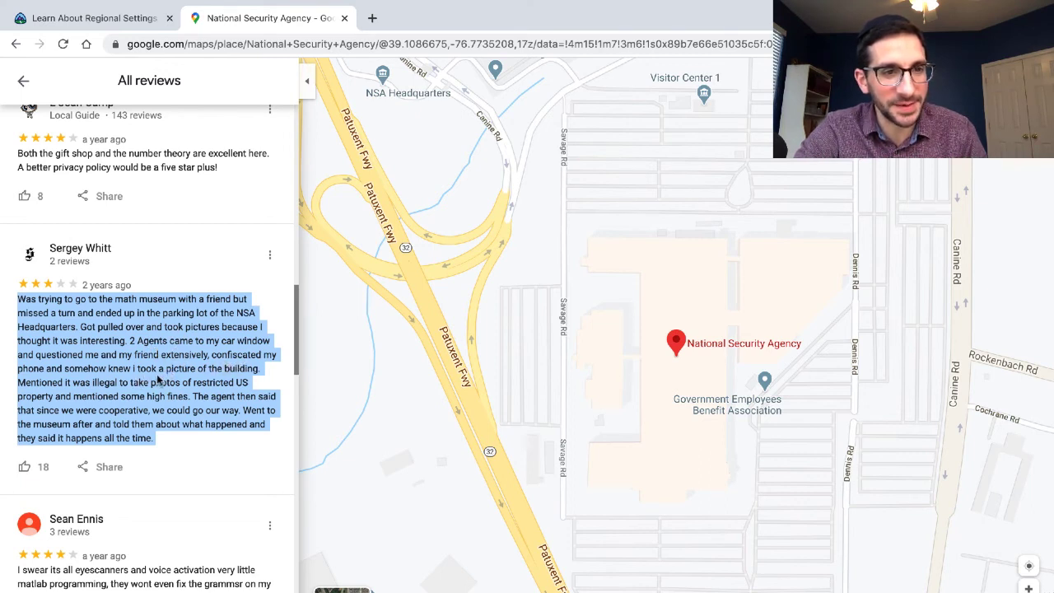
scroll(140, 391, down, 3)
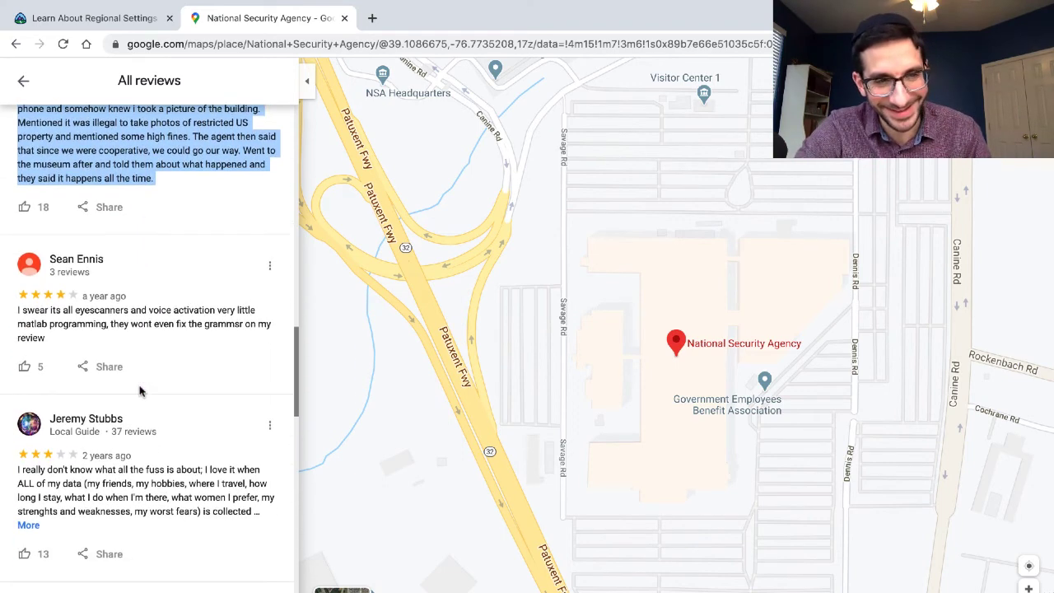
- Confirm Trailhead's Assessment Complete +500 points result, then return to the National Security Agency reviews
click(123, 18)
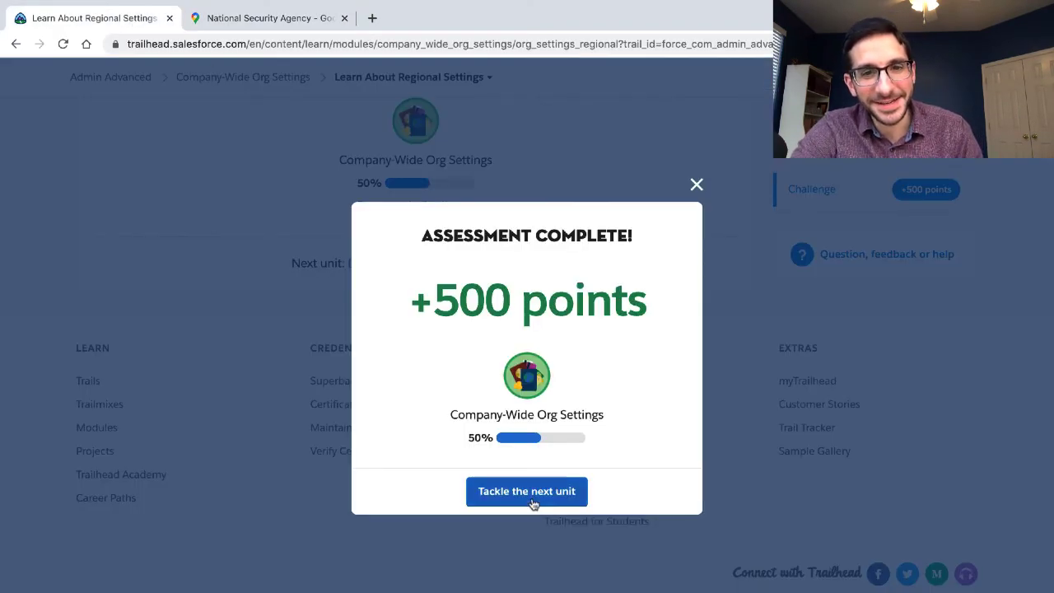
mouse_move(296, 4)
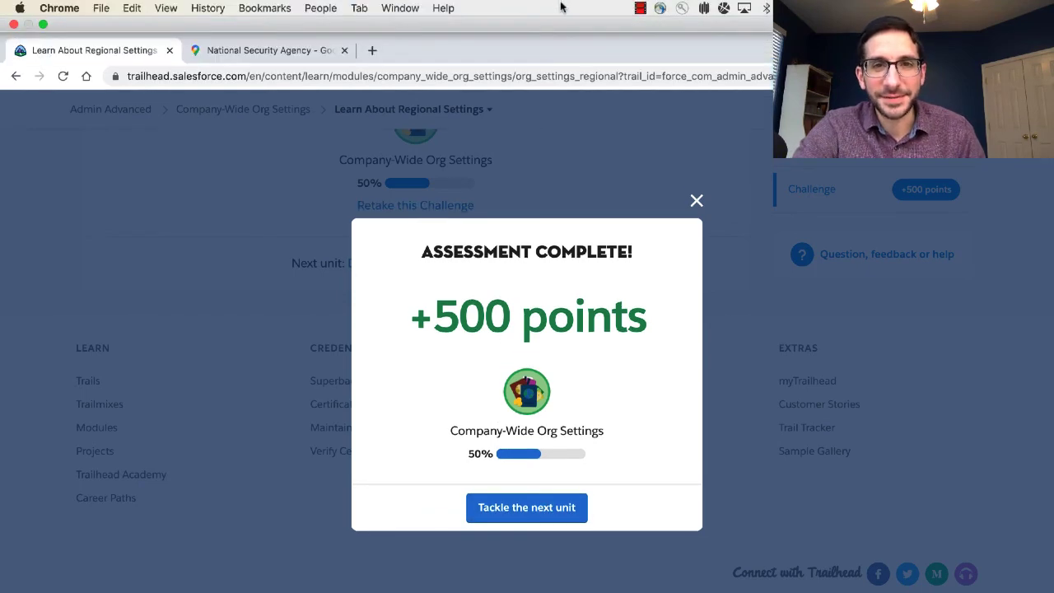
click(287, 53)
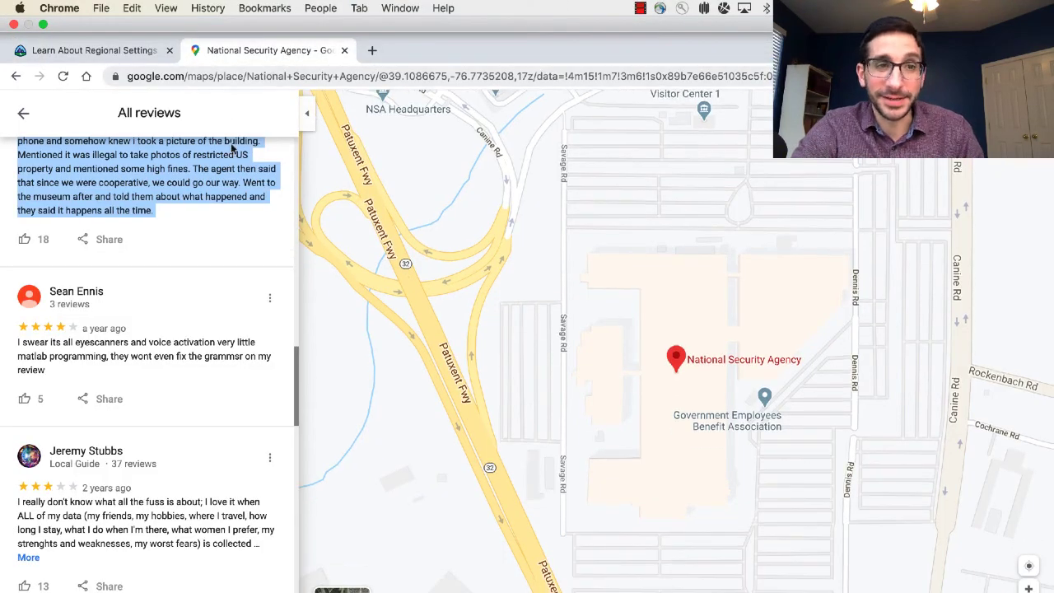